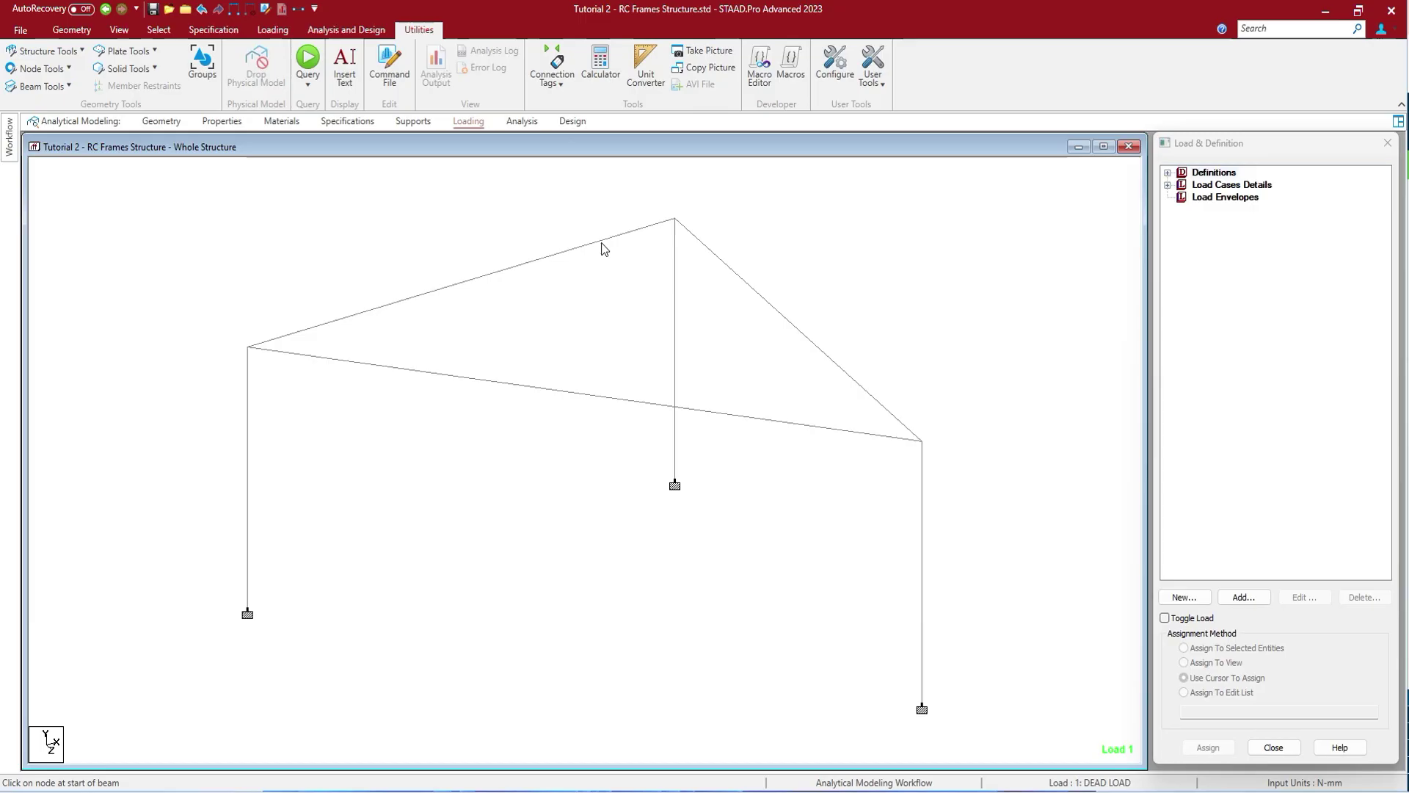
Step: Inspect the geometry, properties and rectangular section dimensions of the upper beam between nodes 2 and 3
double_click(582, 246)
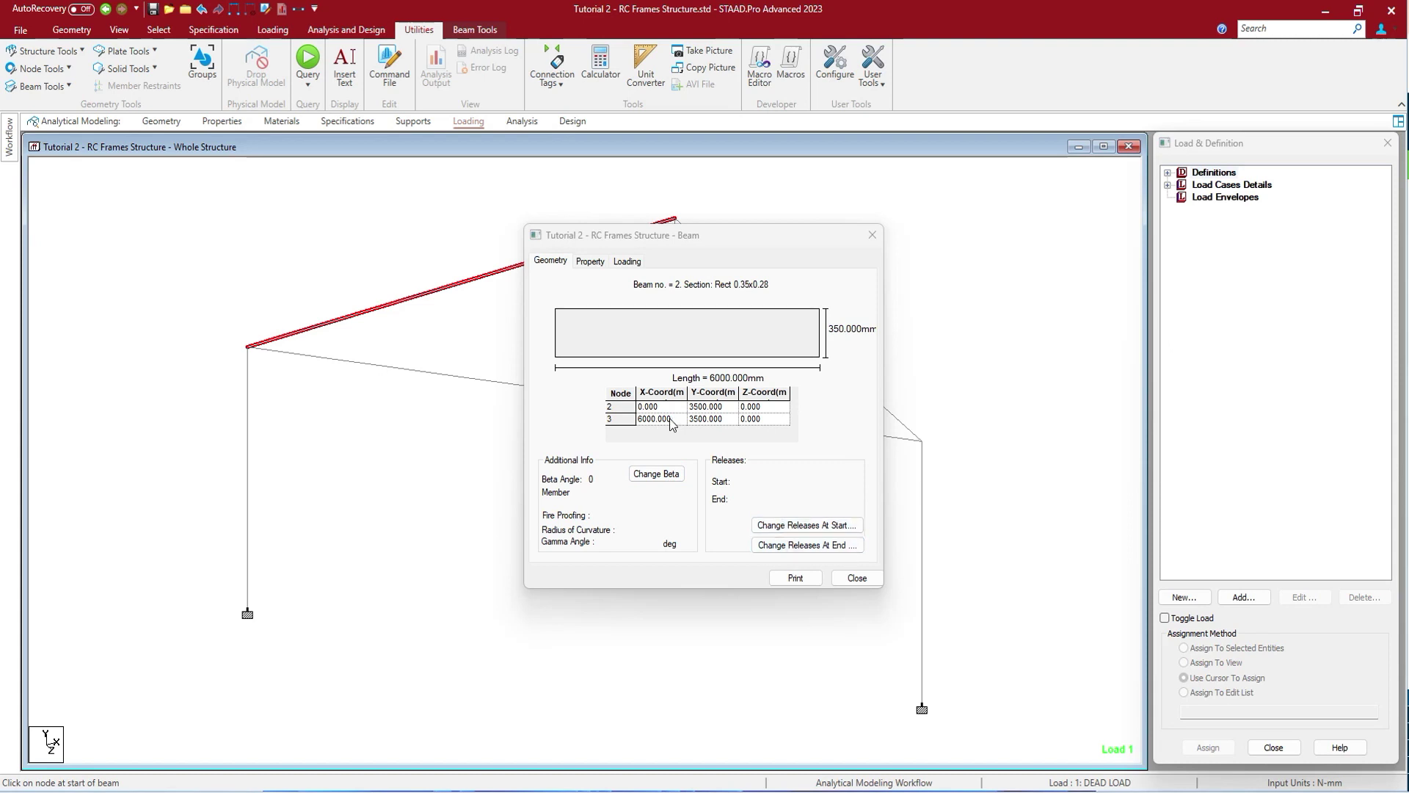
click(596, 261)
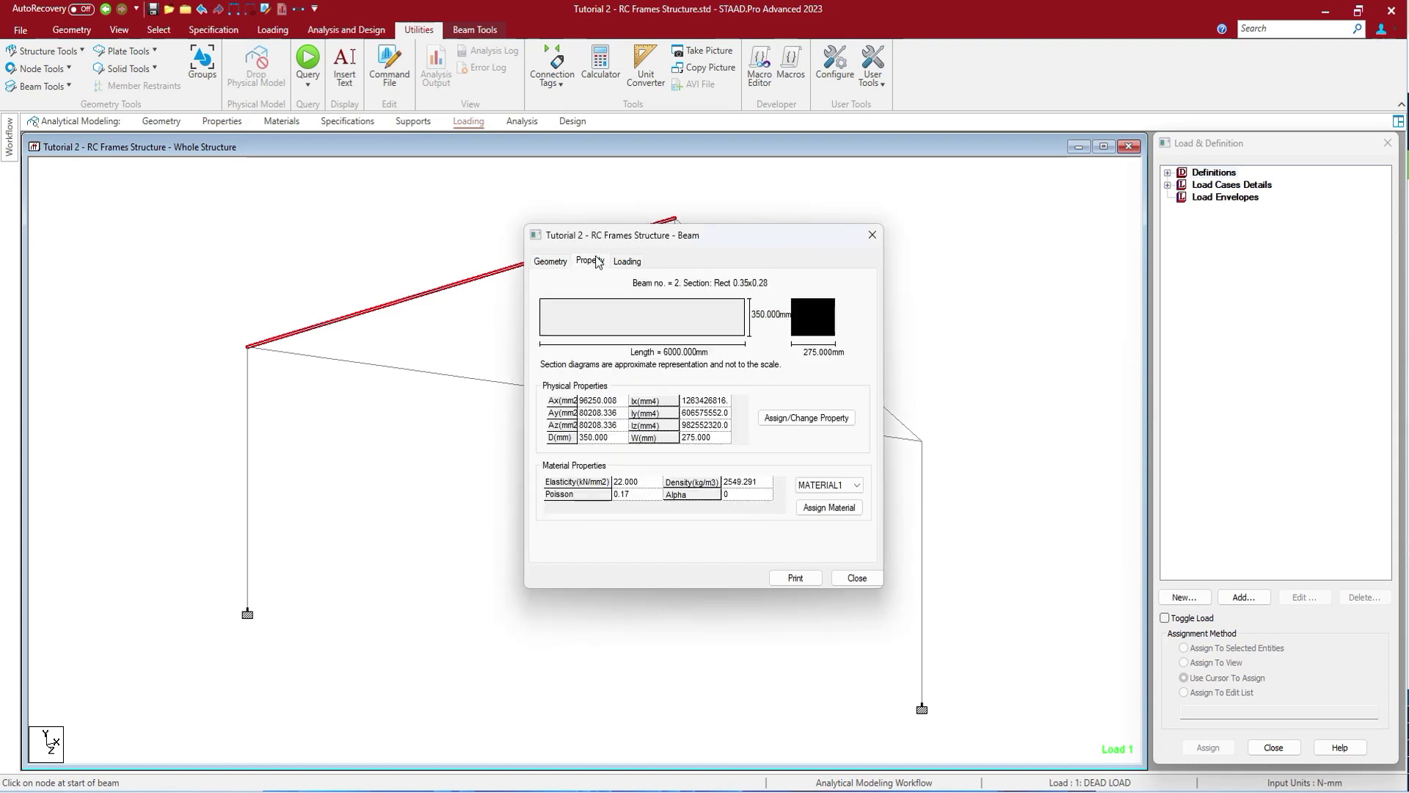
click(787, 419)
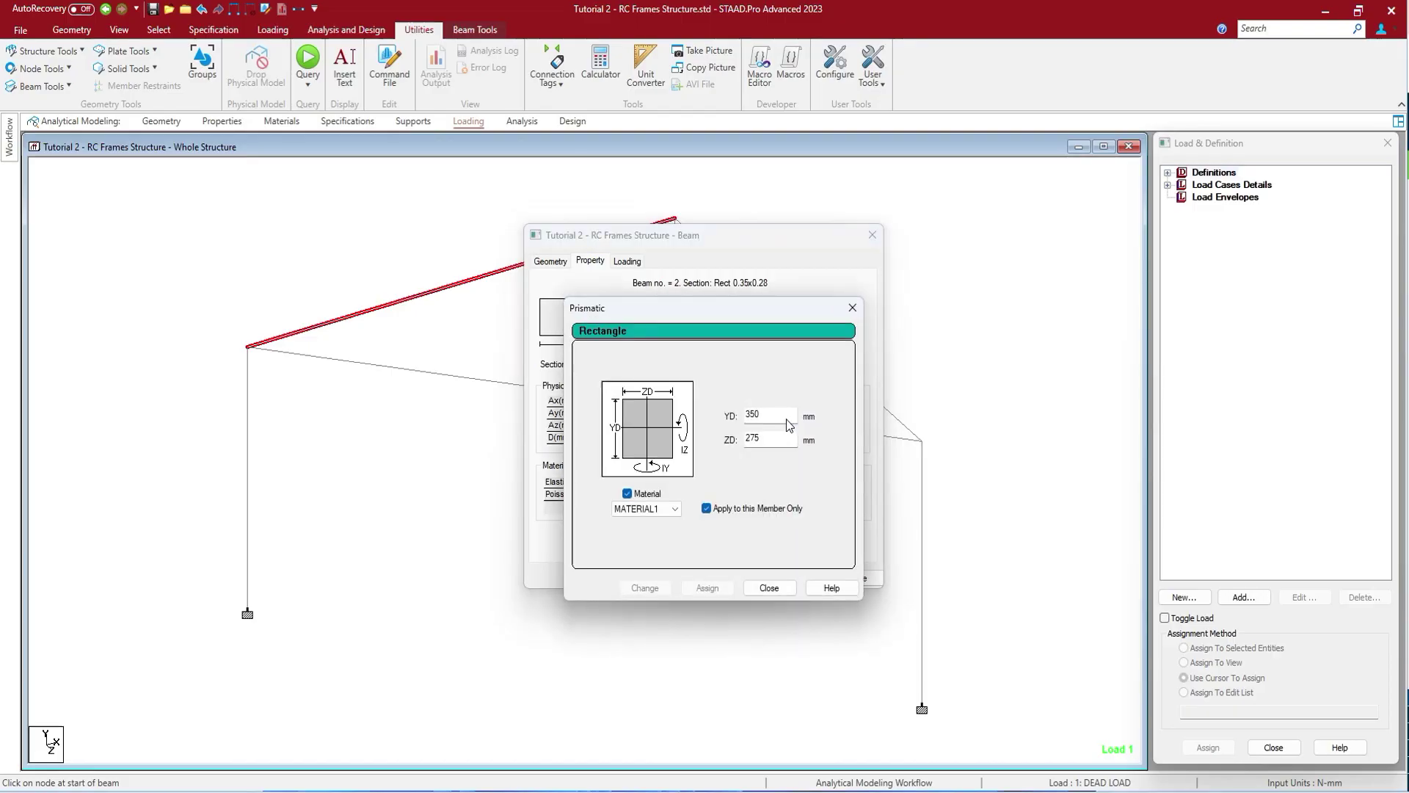
click(768, 588)
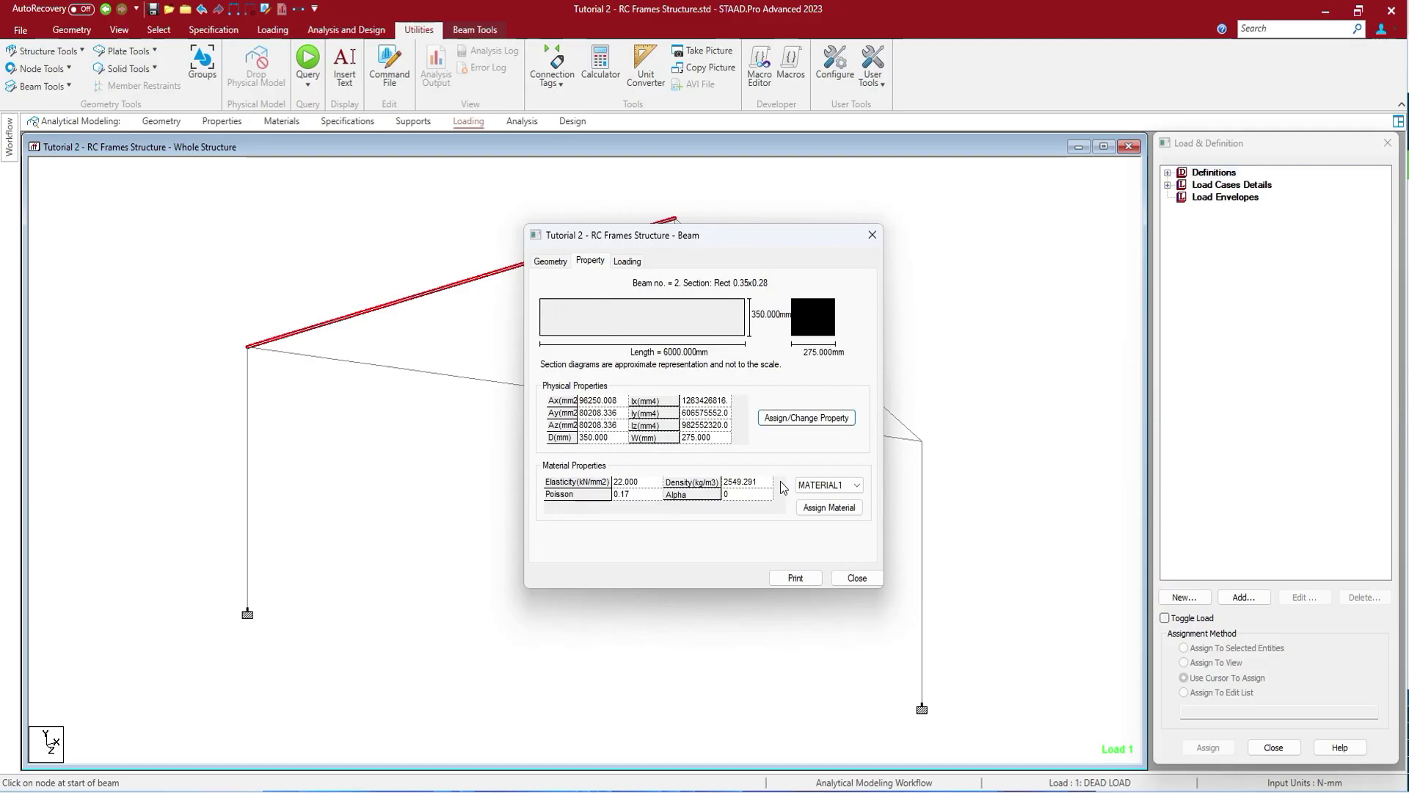
Step: Assign the CONCRETE material to the queried beam in its material properties
click(761, 482)
click(761, 482)
double_click(761, 482)
click(808, 487)
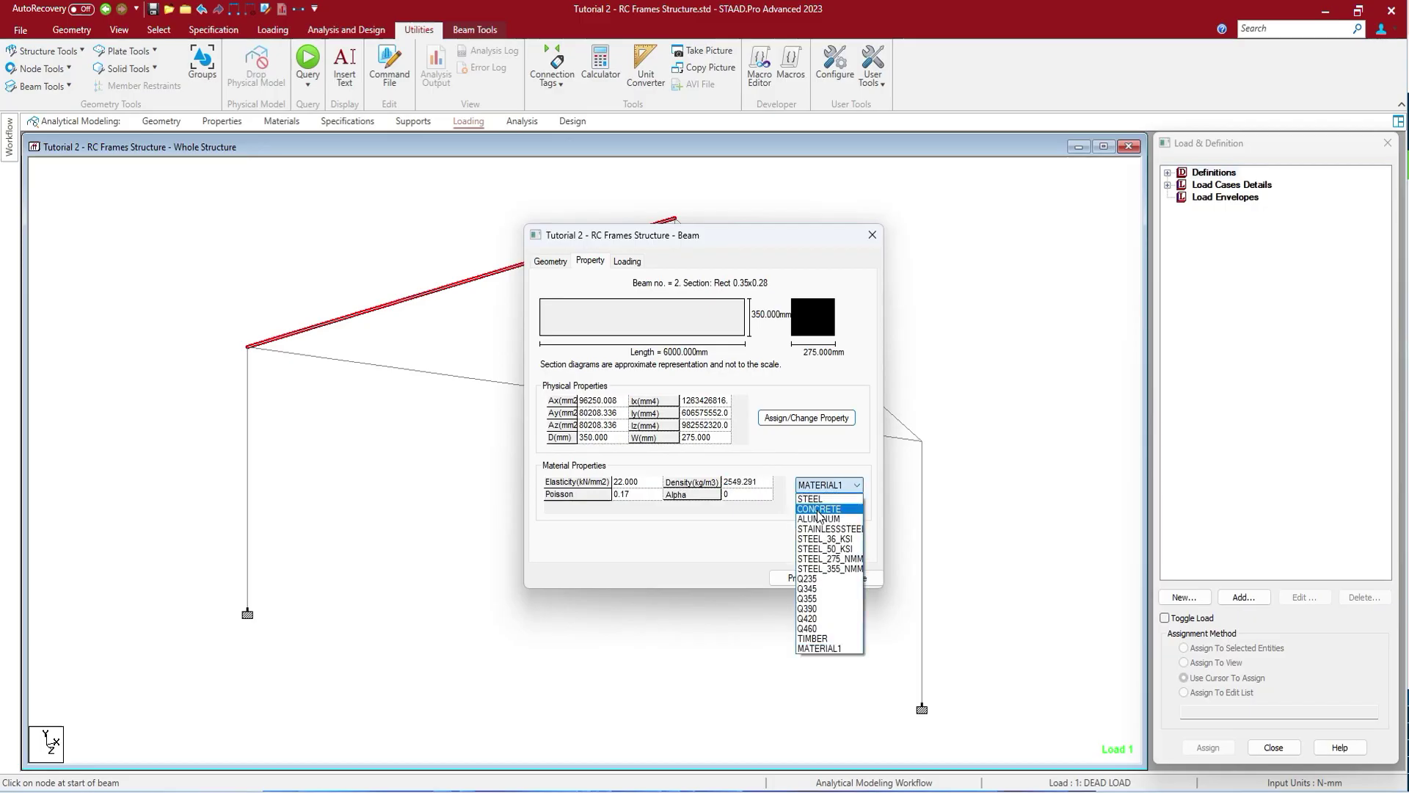
click(817, 509)
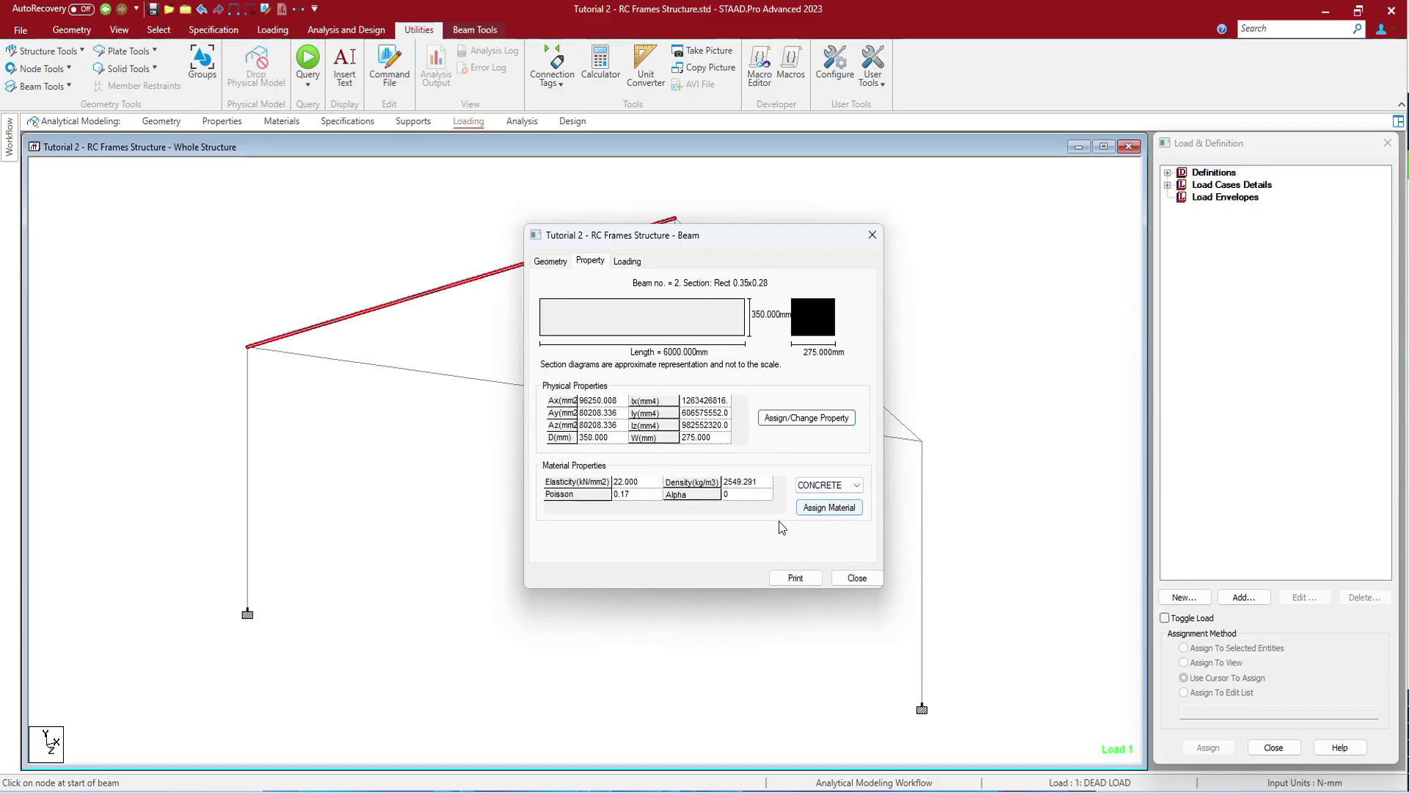
click(825, 514)
Step: Review the uniform GY dead load item applied to the queried beam, leave it unmodified and close the beam information
click(632, 265)
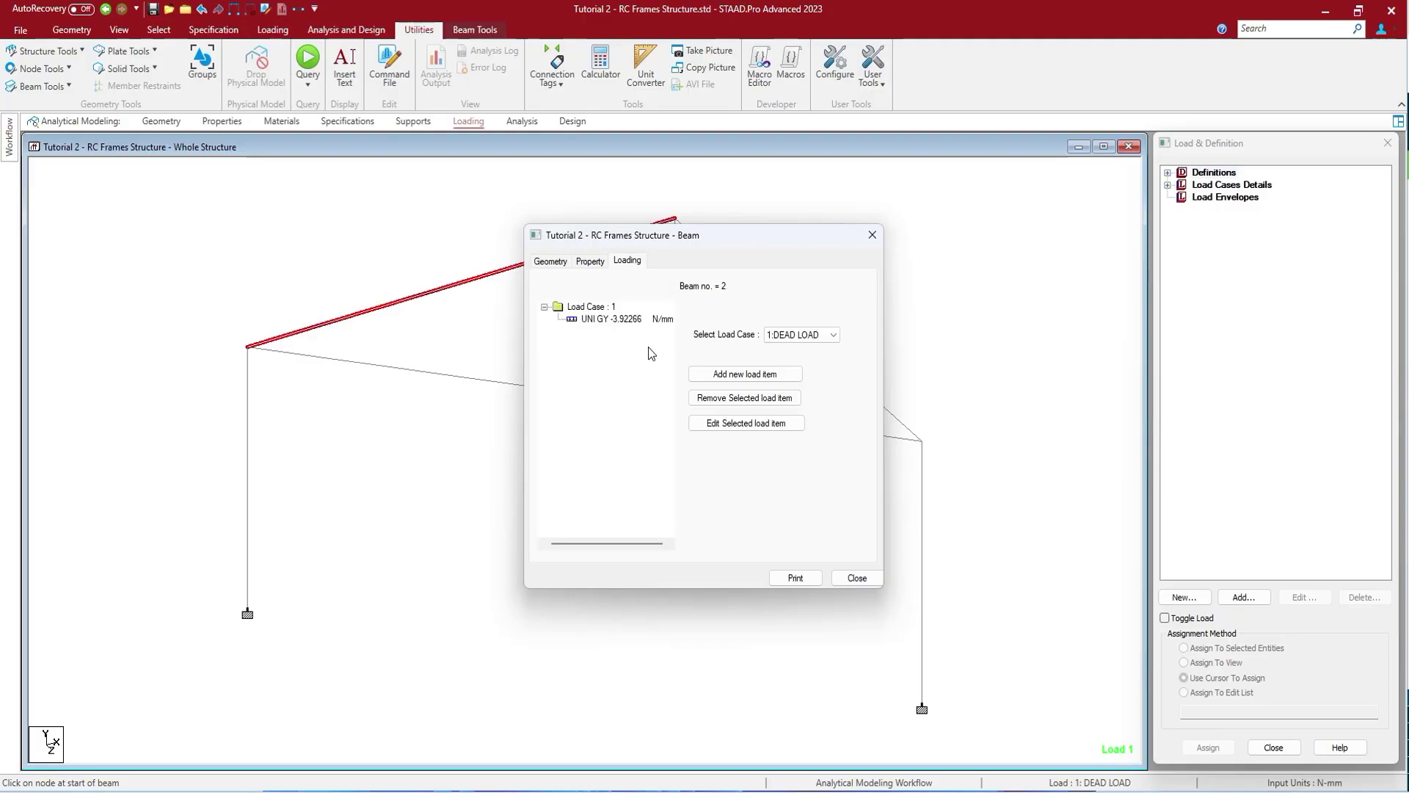
click(609, 321)
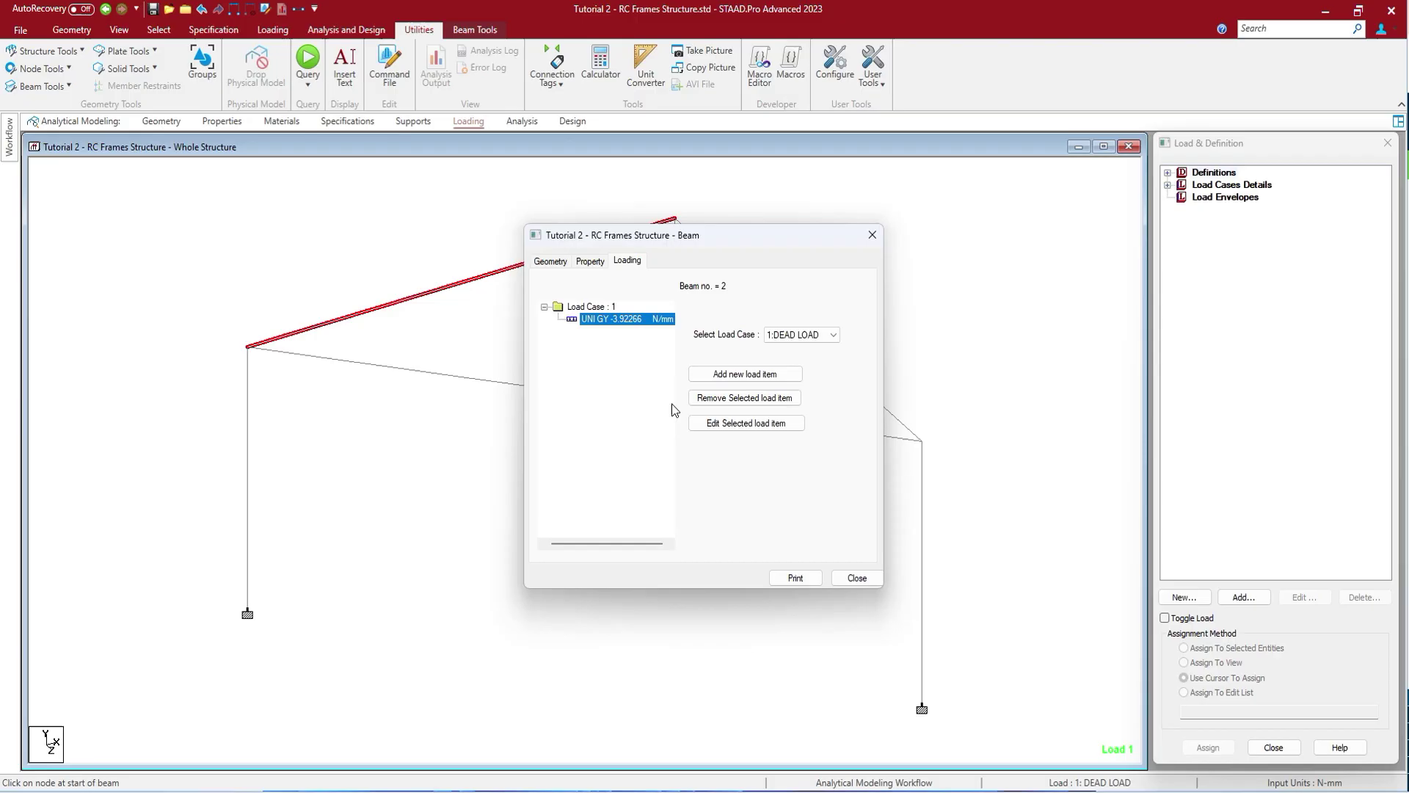
click(713, 424)
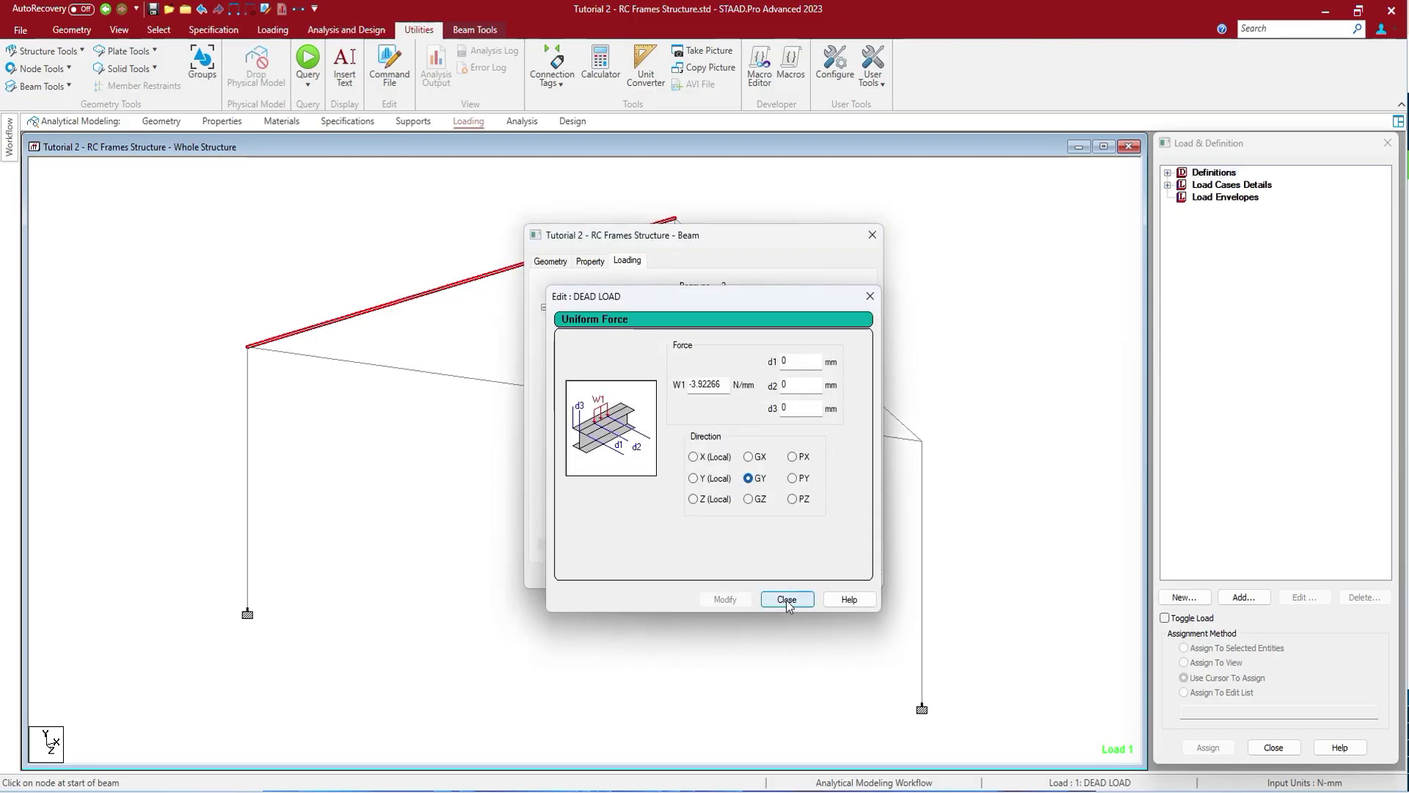
click(785, 596)
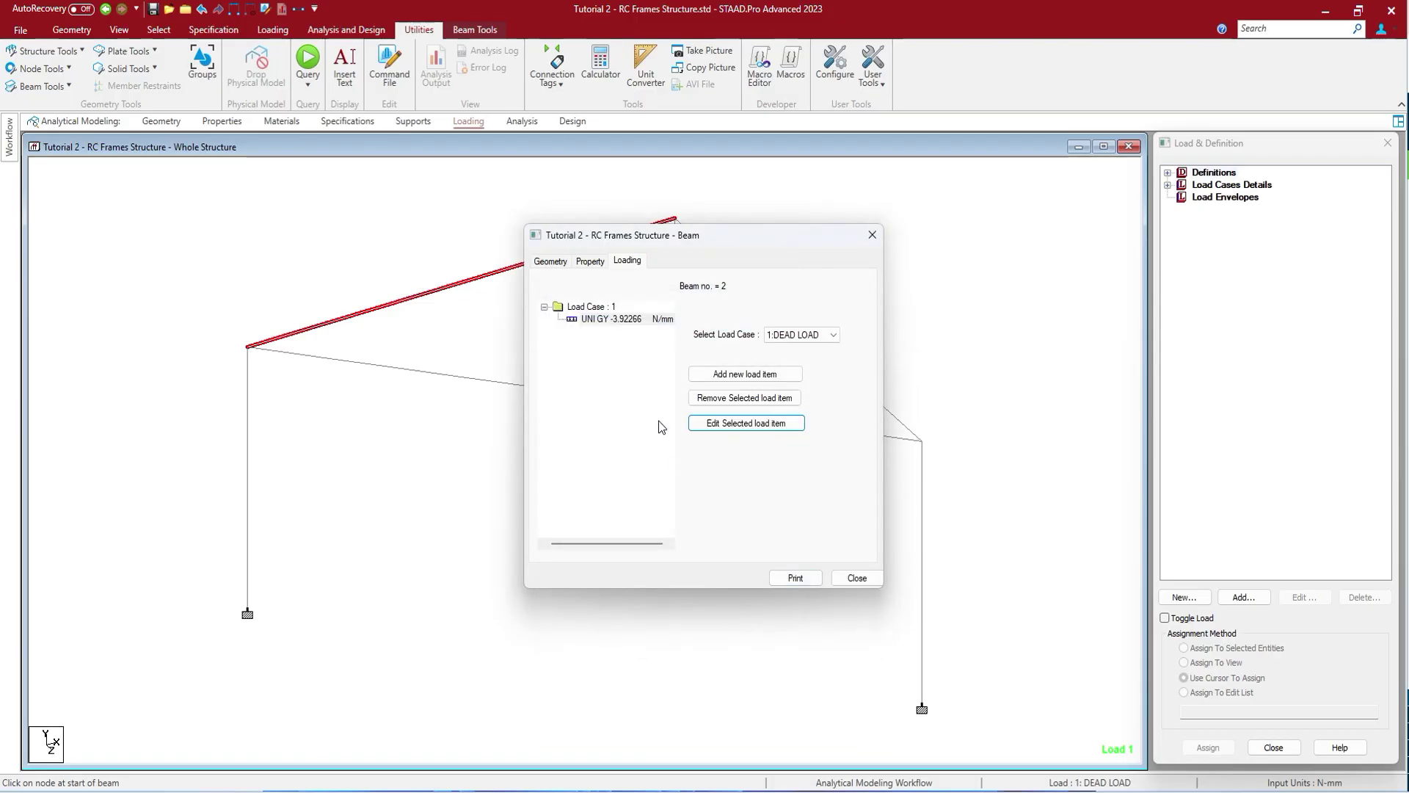
click(857, 577)
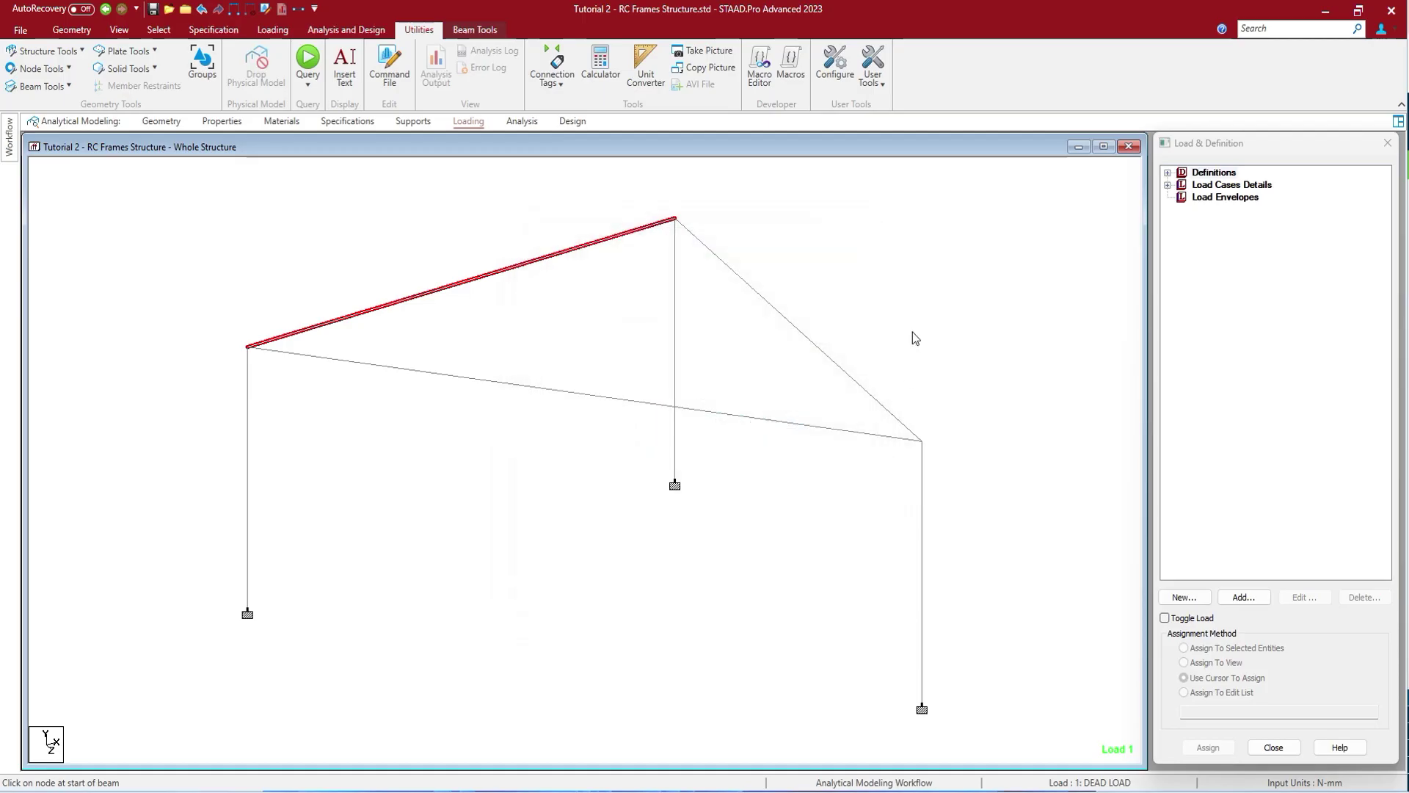
Step: Expand the START CONCRETE DESIGN commands on the analysis page and run the analysis, staying in modeling mode
click(522, 121)
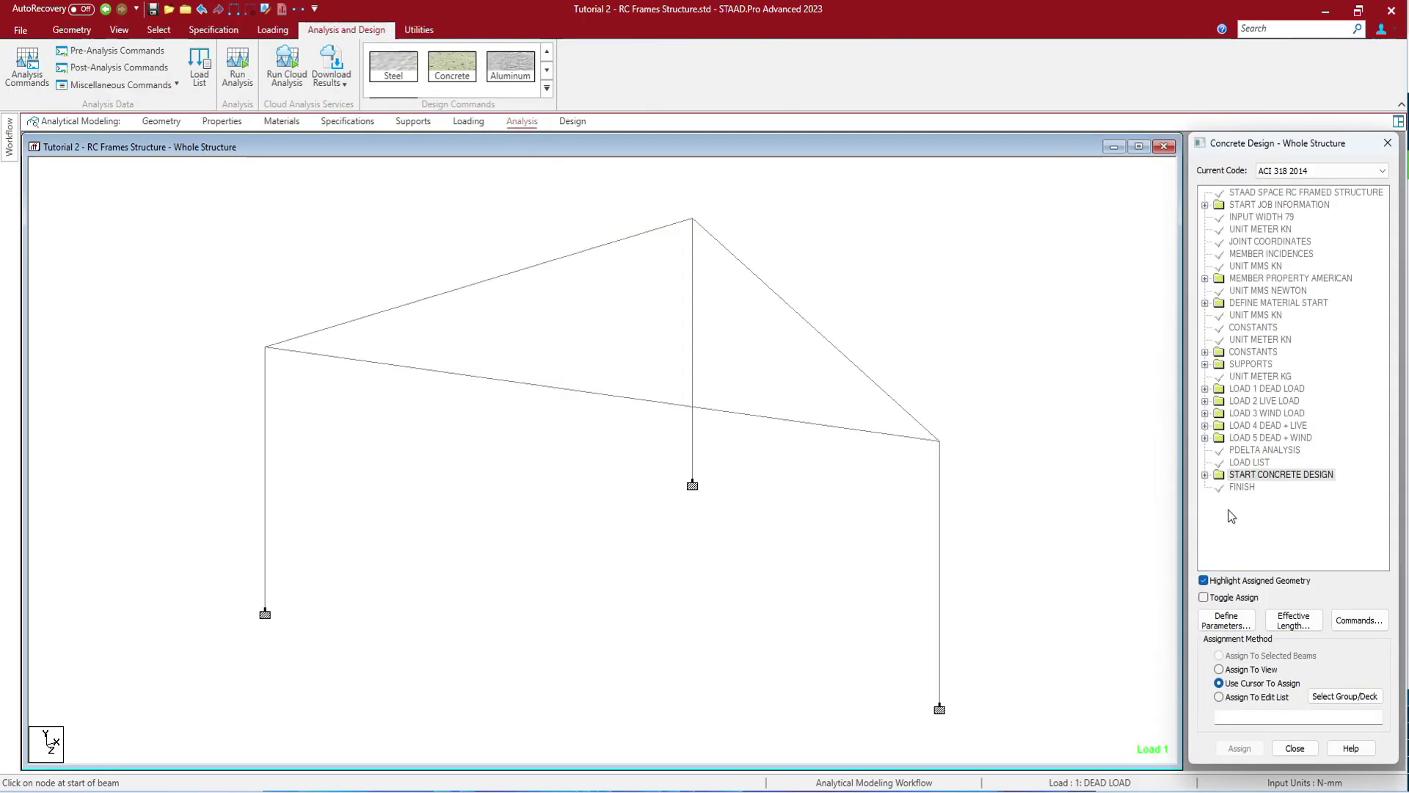
click(1205, 475)
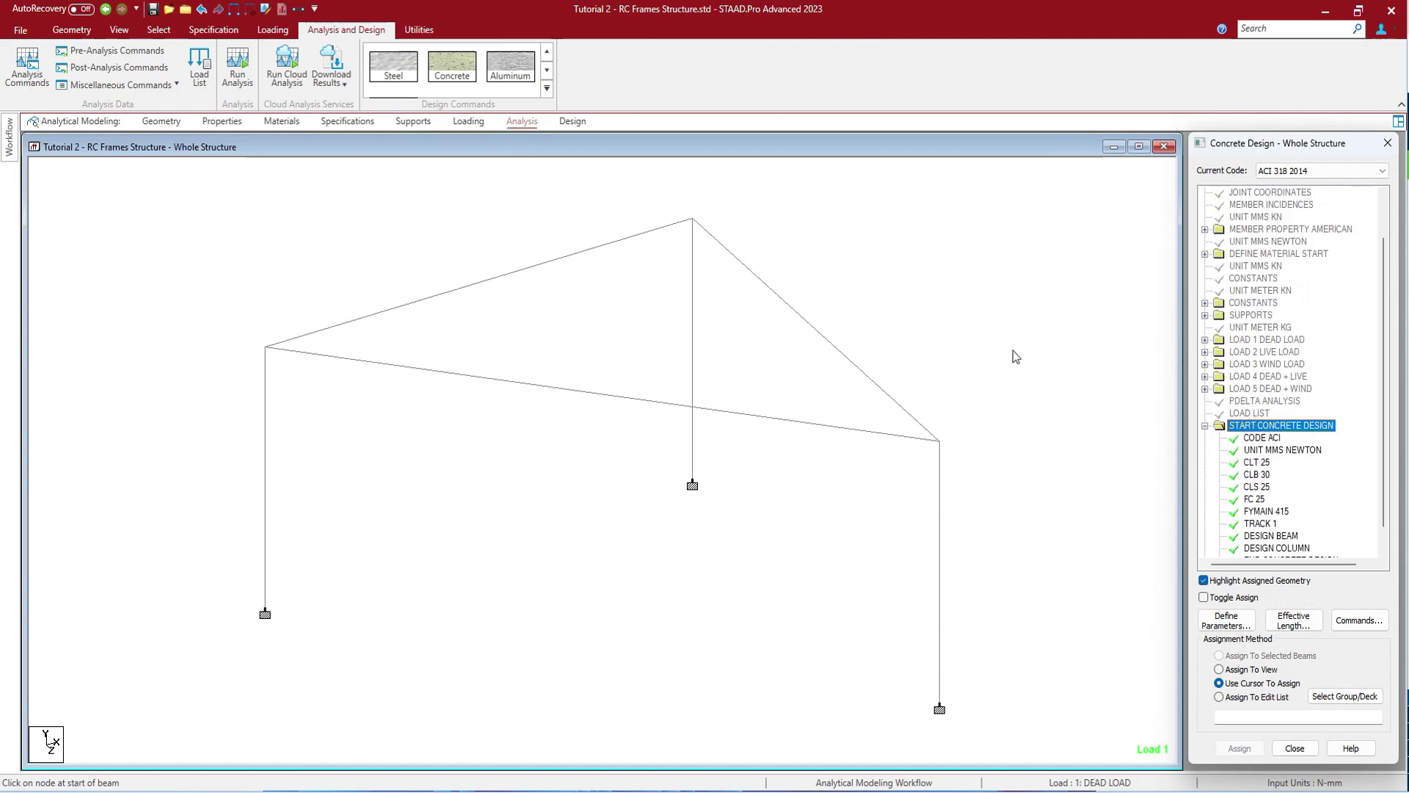
click(237, 73)
click(623, 477)
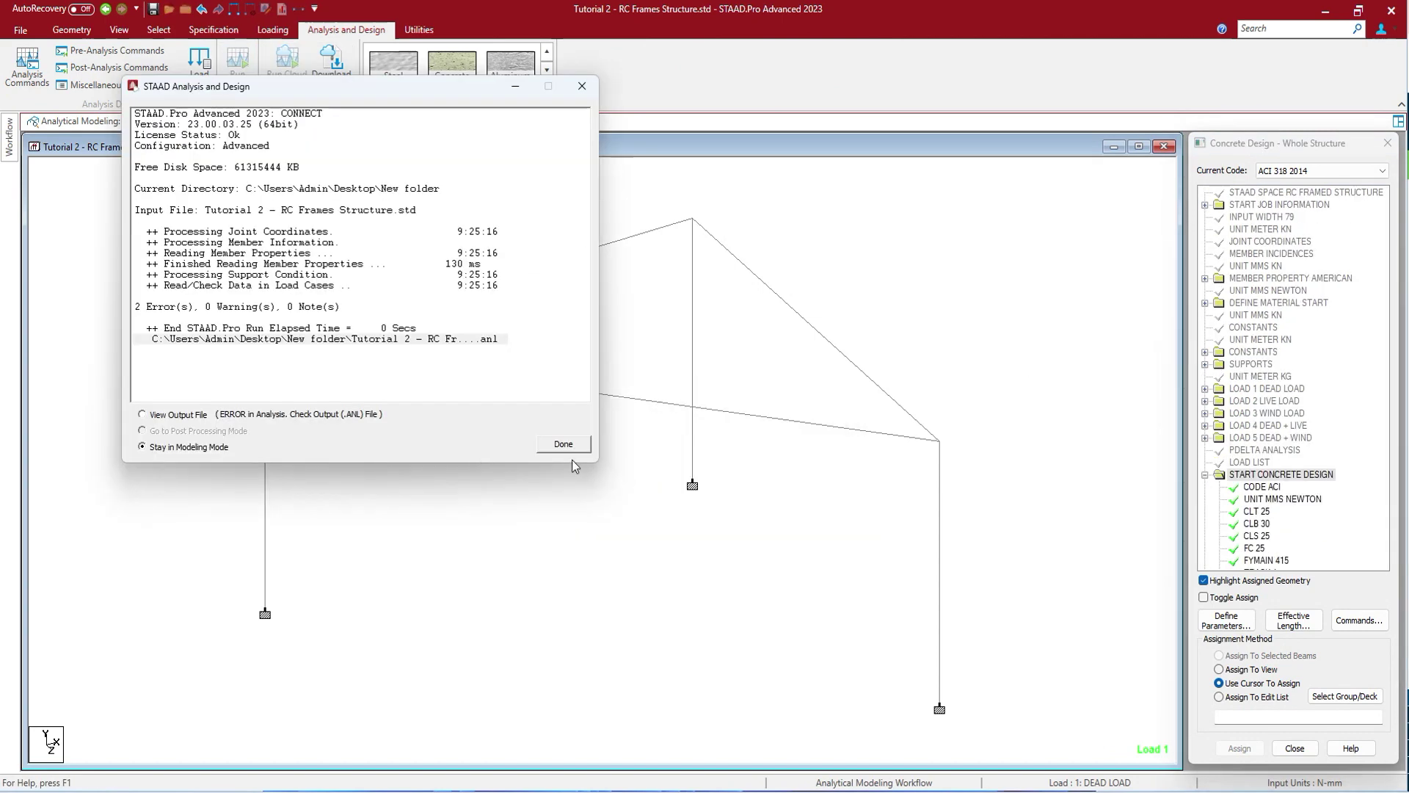
click(563, 445)
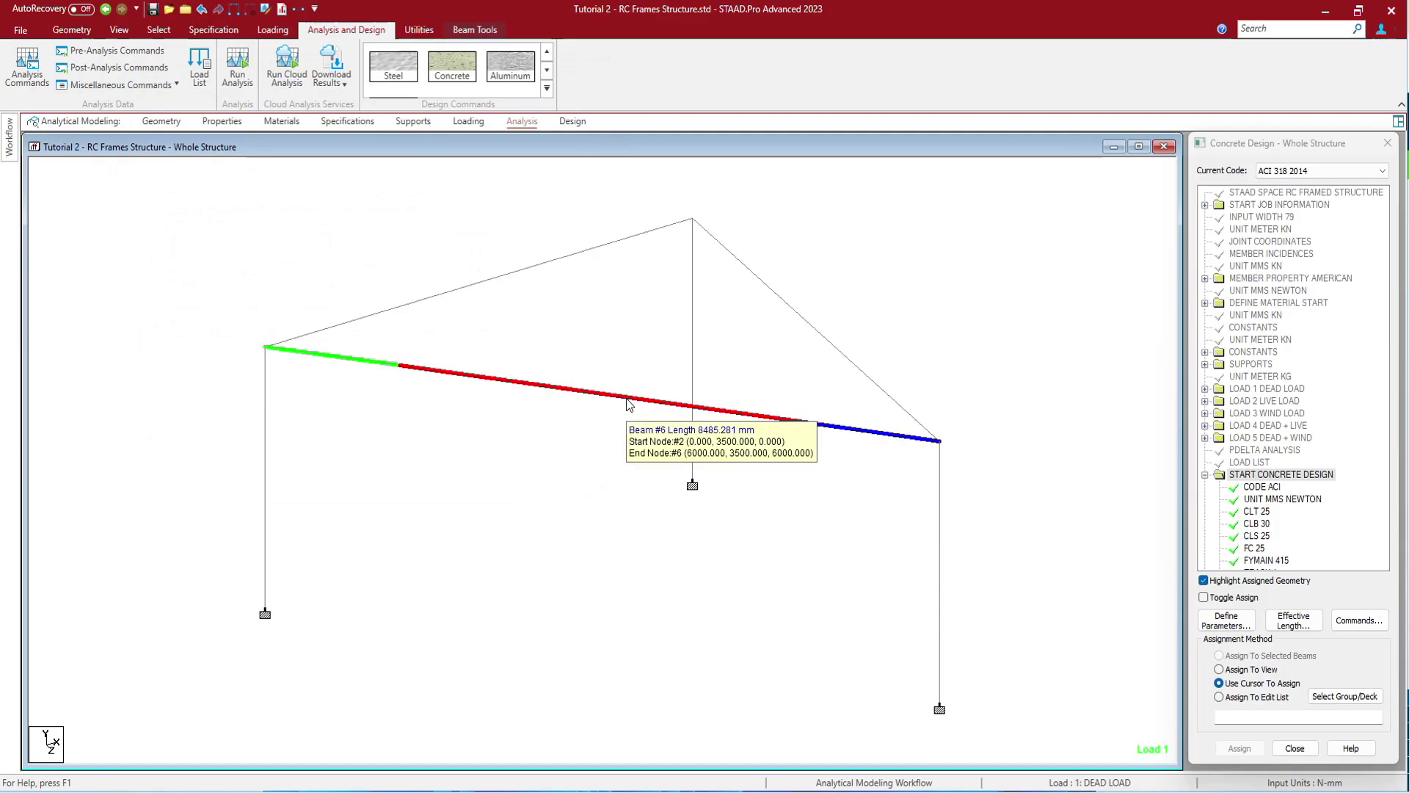
Step: Delete the diagonal beam between nodes 2 and 6 and rerun the analysis, staying in modeling mode
click(628, 403)
key(Return)
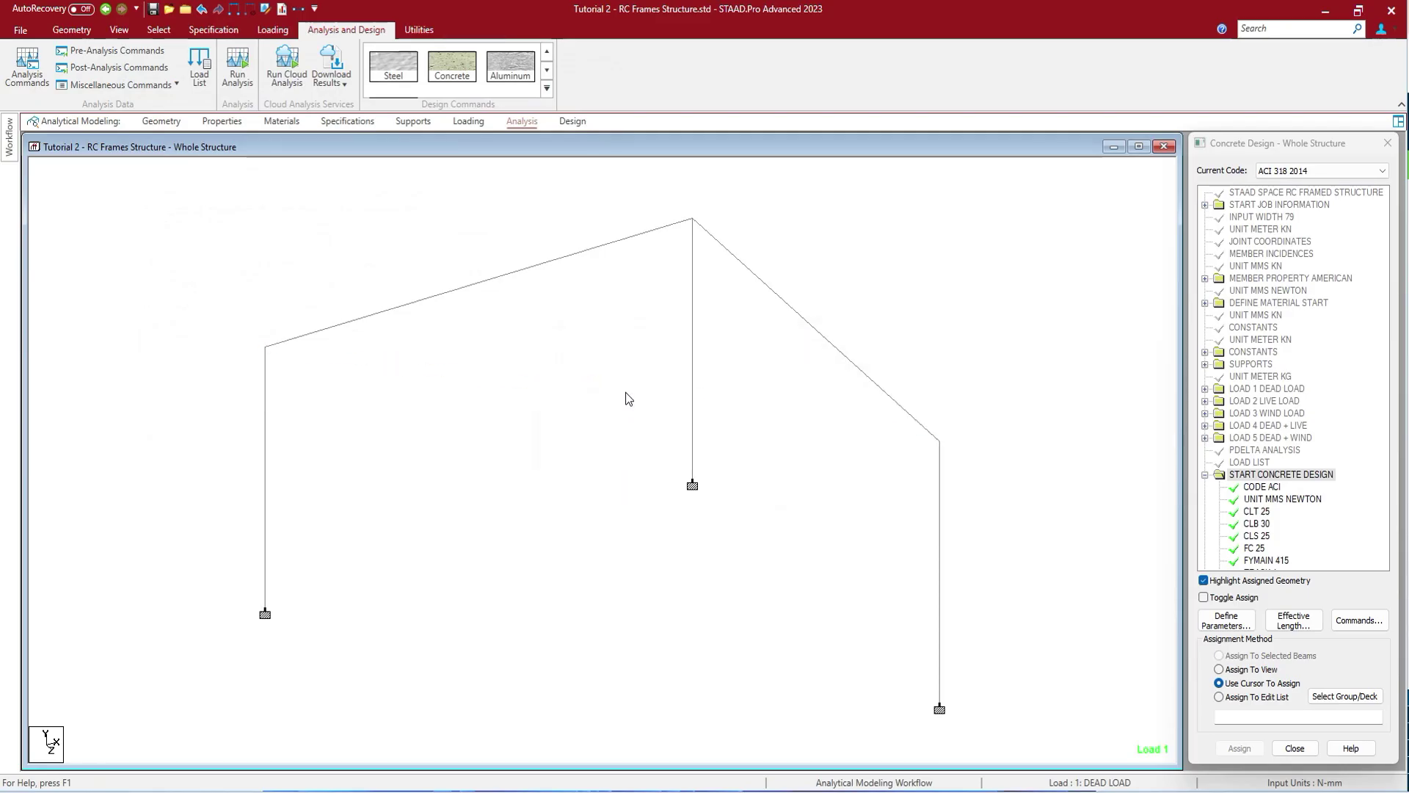
click(243, 80)
click(624, 478)
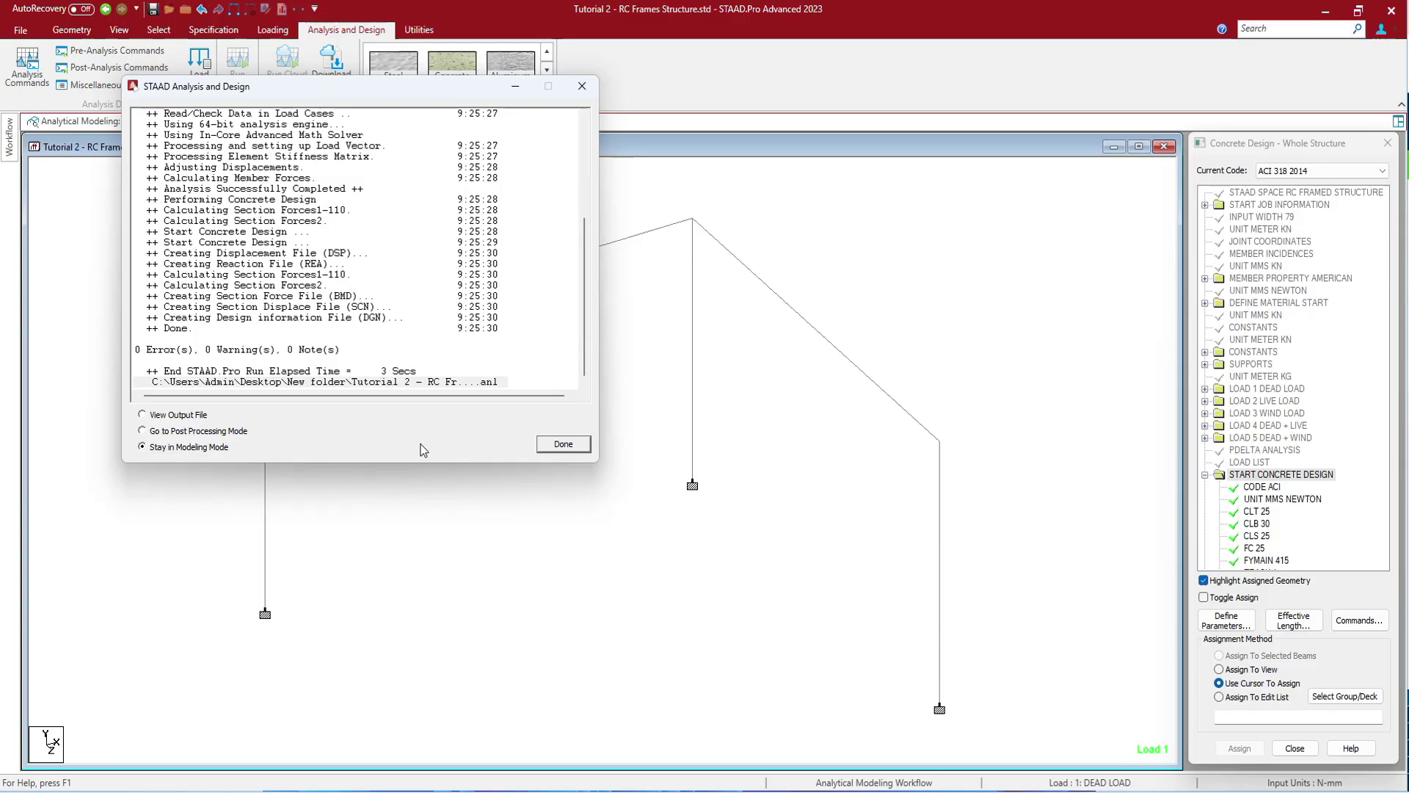
click(556, 444)
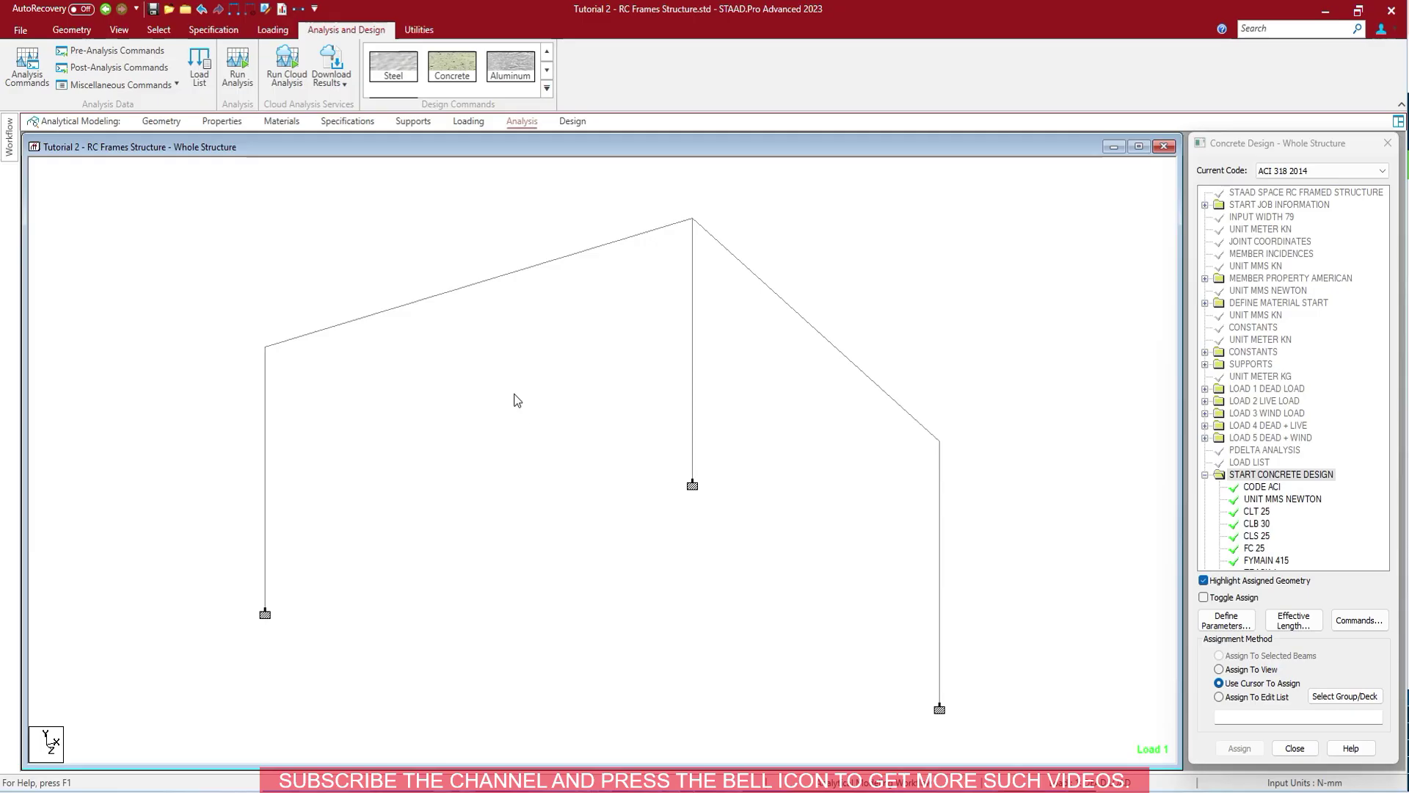
Step: Check the analyzed upper beam's material properties and its YD and ZD section dimensions
double_click(436, 299)
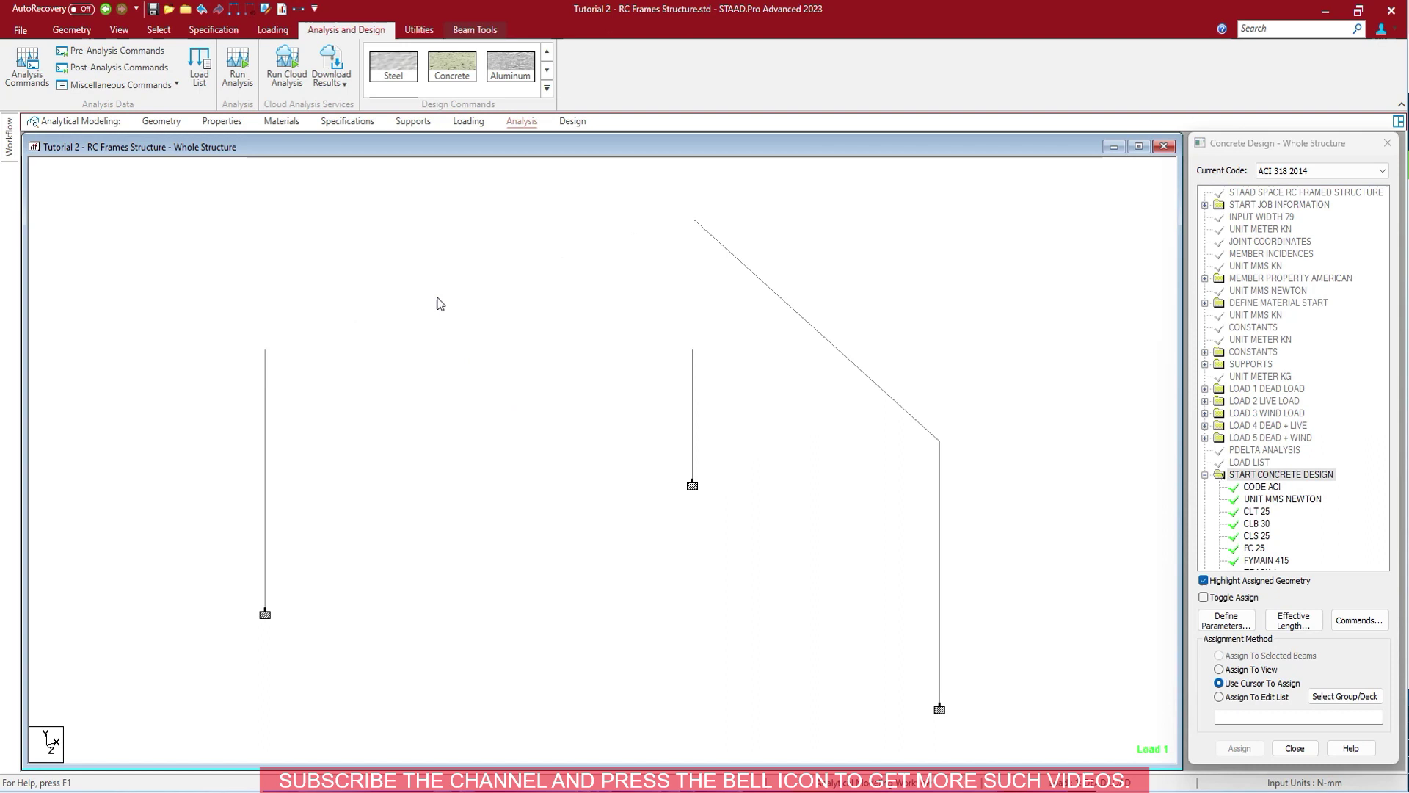
click(590, 241)
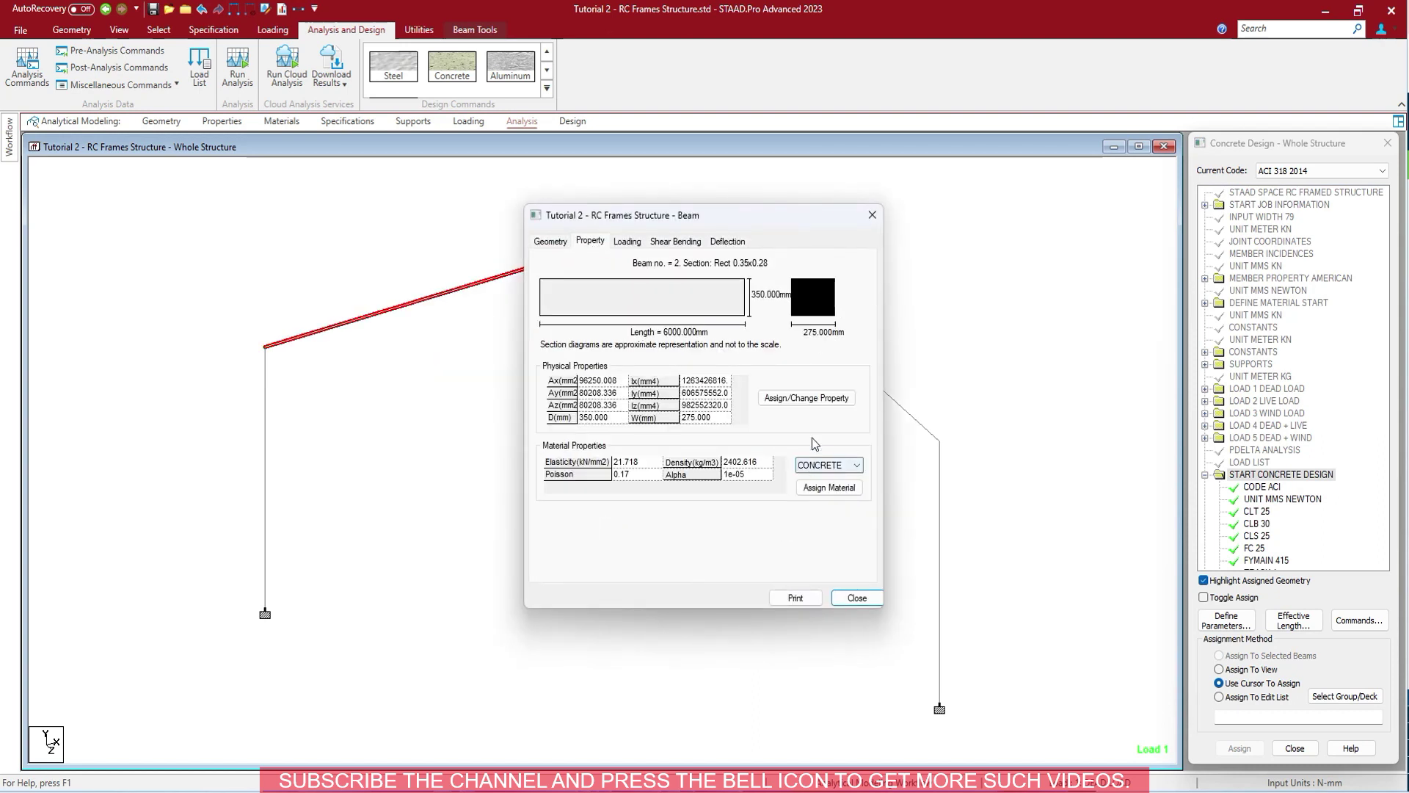
click(808, 400)
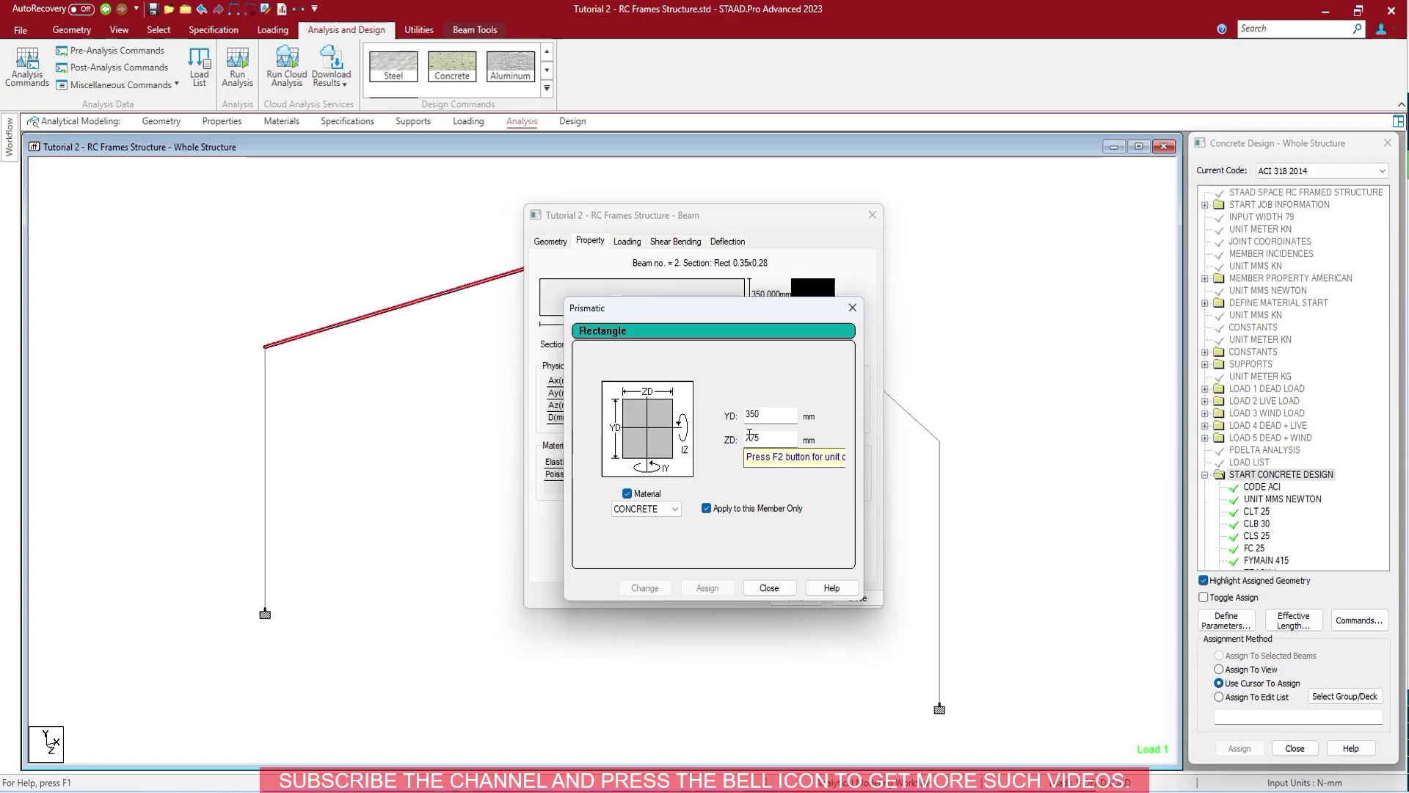
click(778, 587)
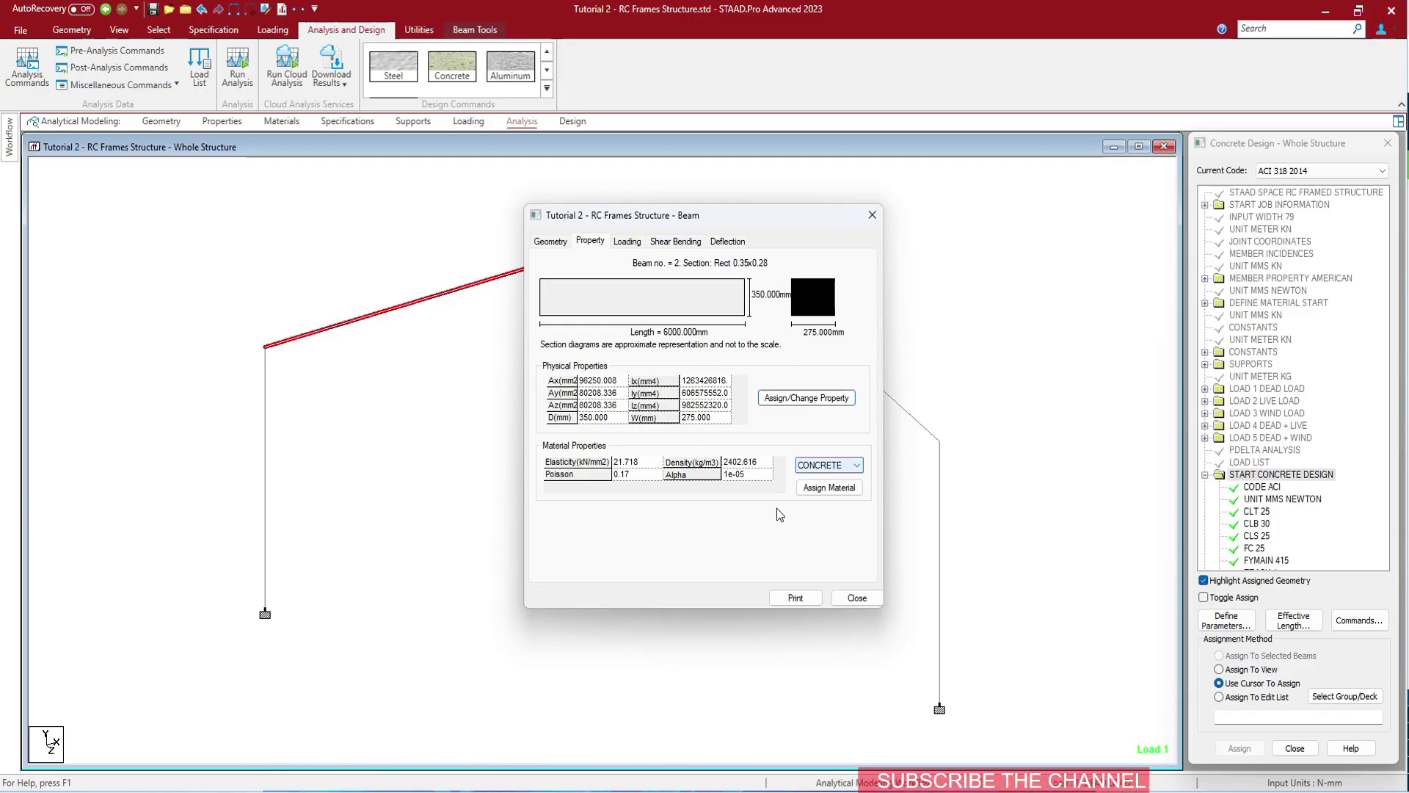
Step: Review the beam's shear bending and deflection results, and close the member information
drag(786, 220, 622, 349)
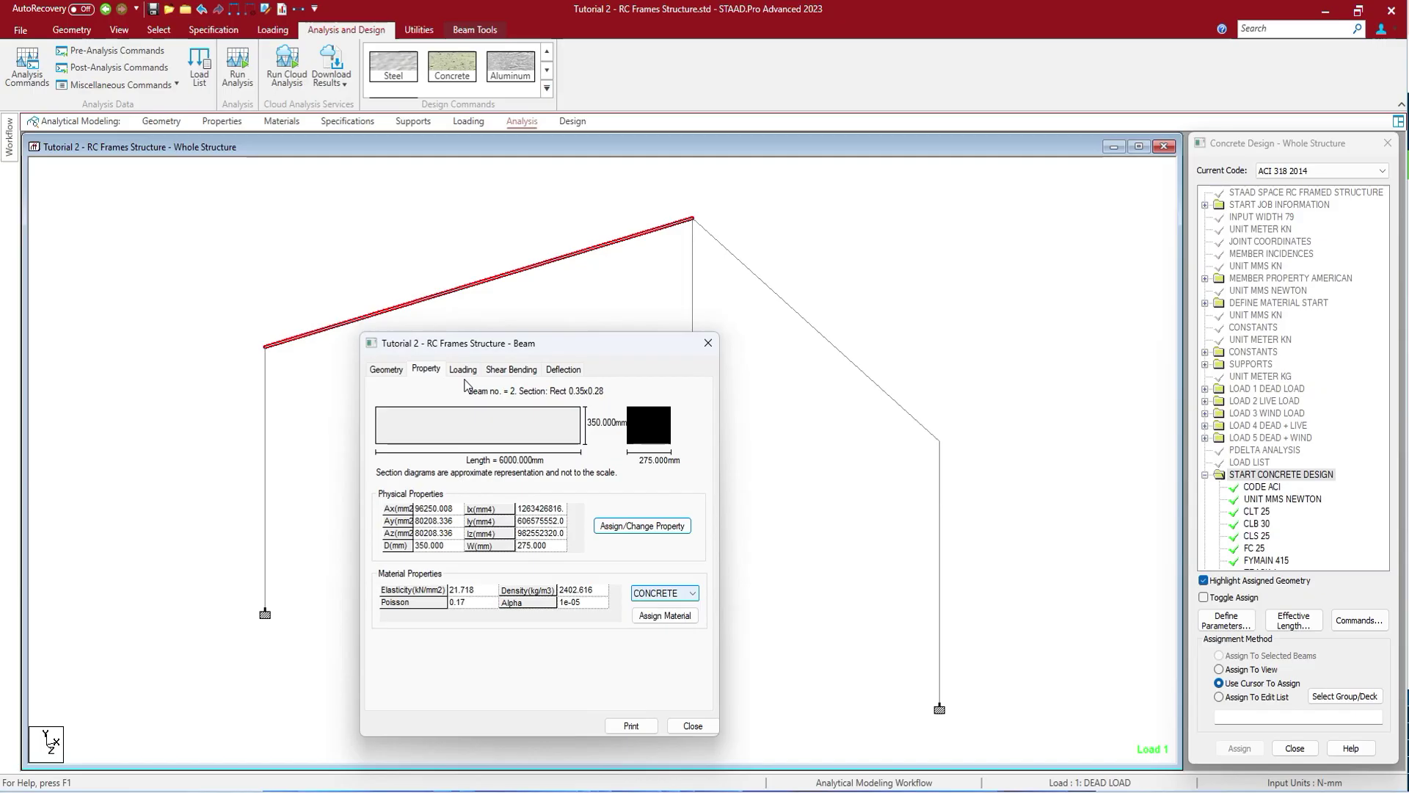
click(513, 371)
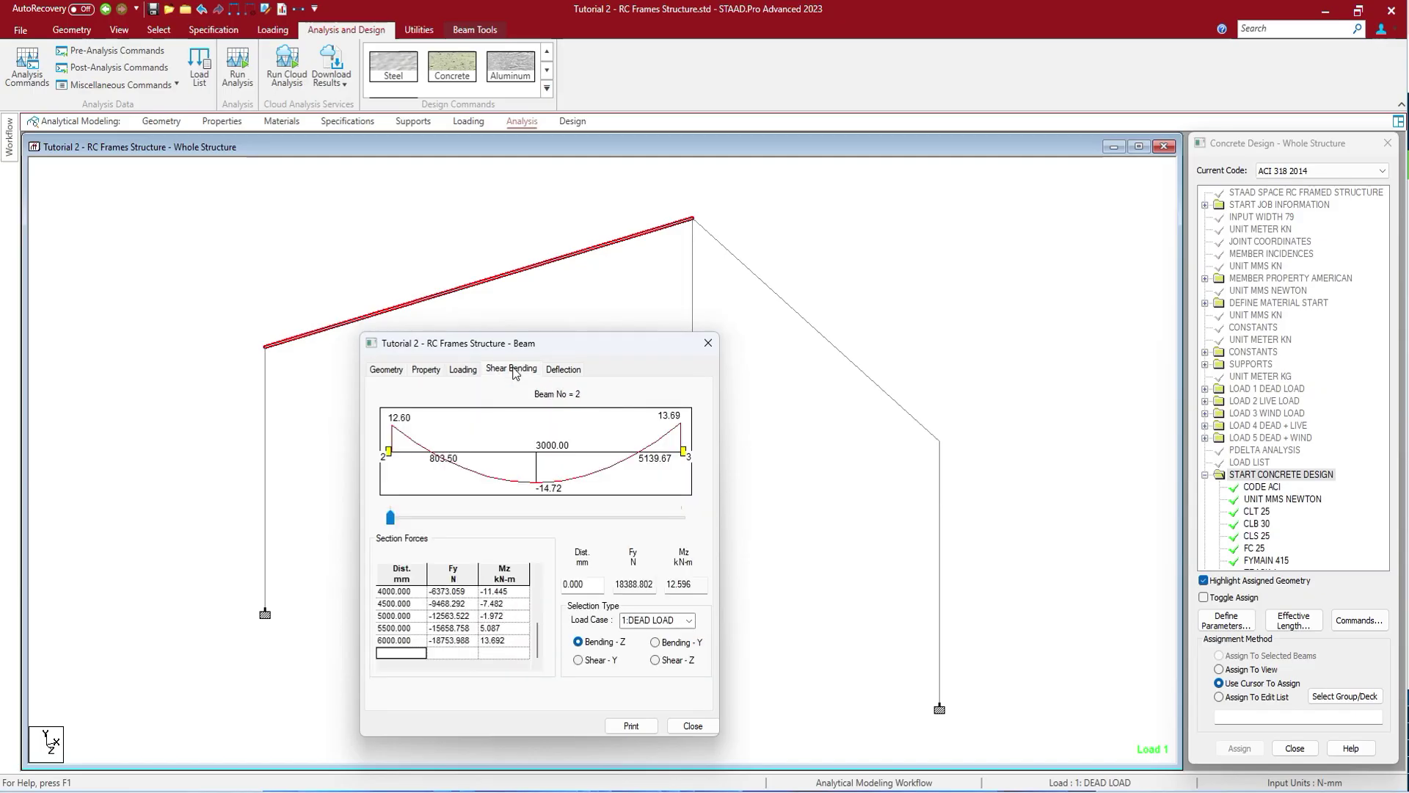
click(562, 370)
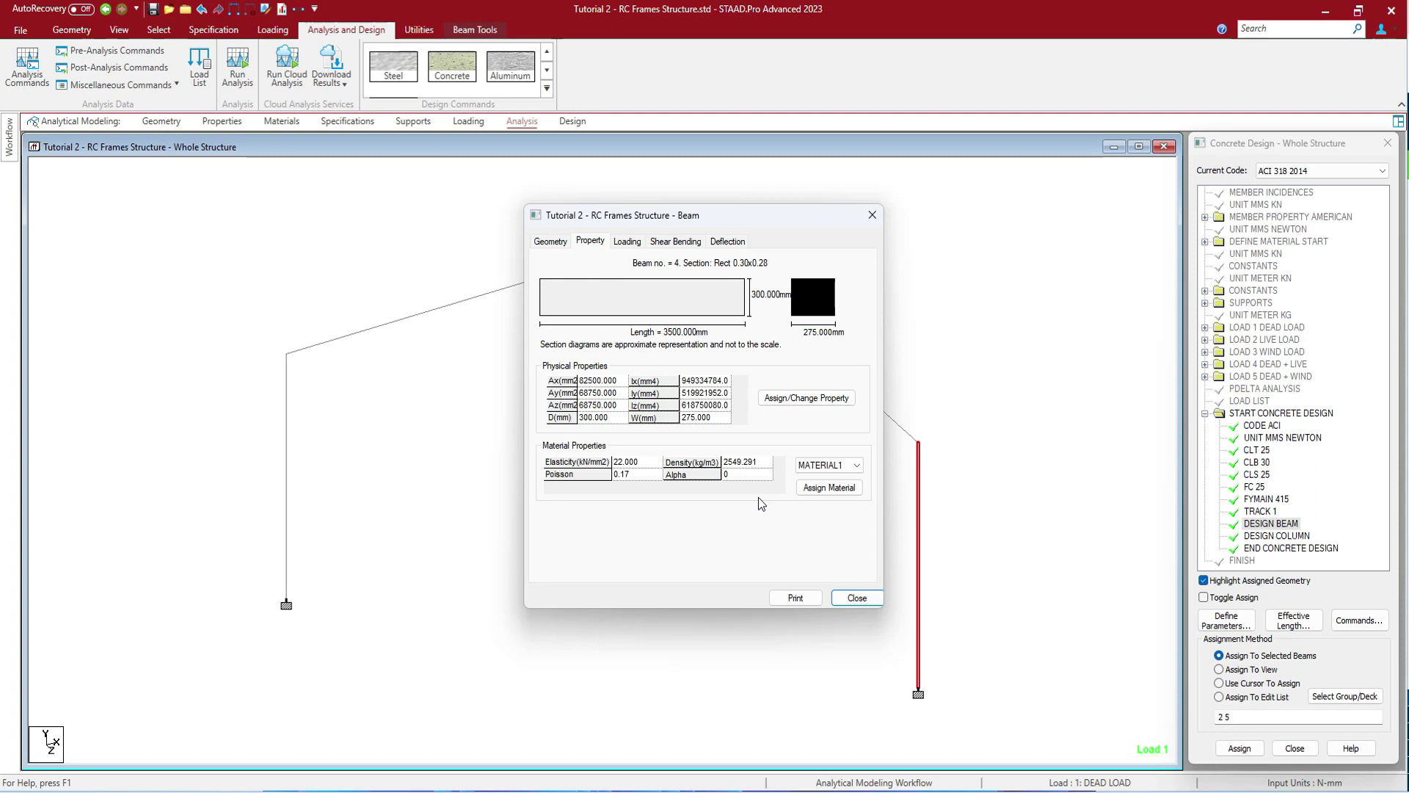
click(857, 598)
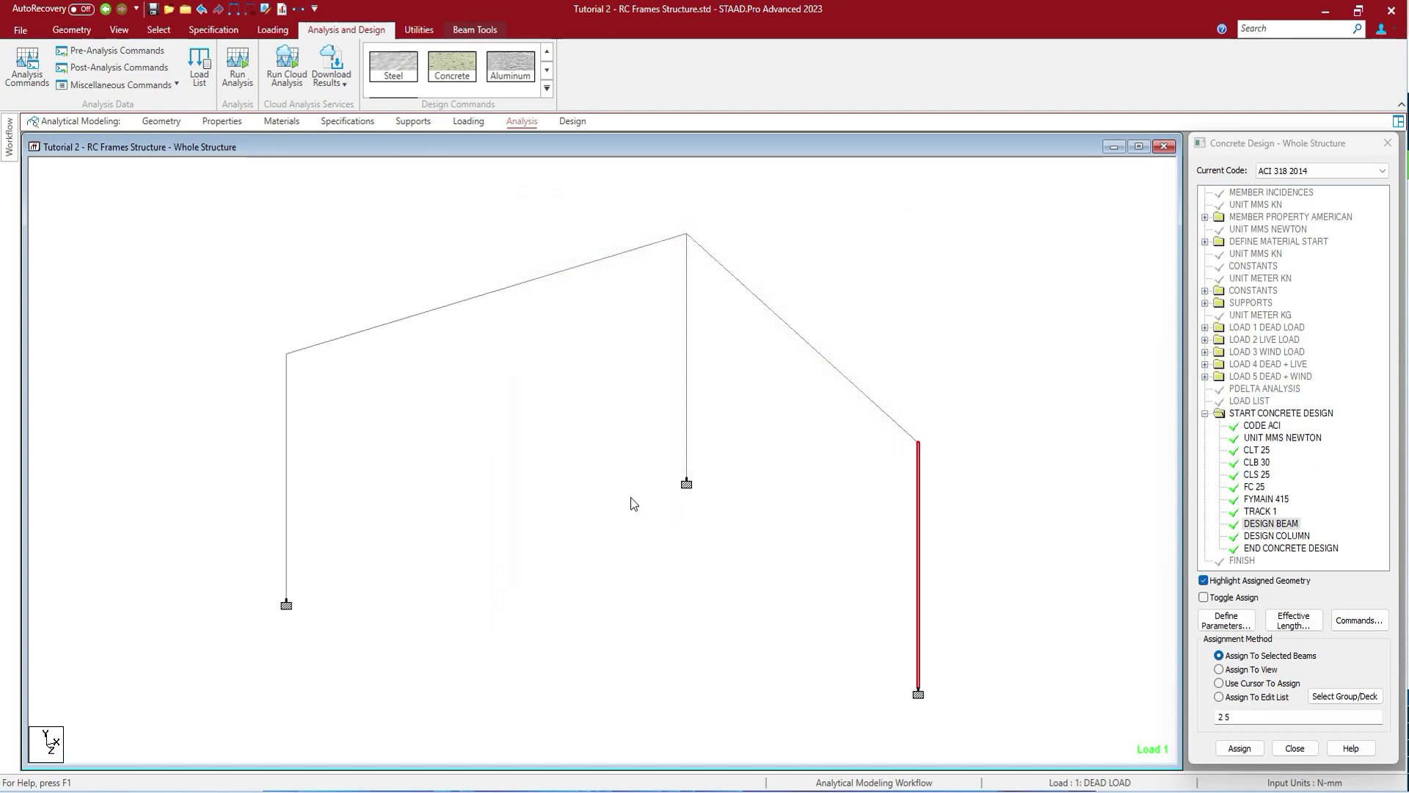
Step: Clear the member selection and switch the selection cursor to the Nodes Cursor
right_click(610, 494)
click(587, 540)
right_click(587, 539)
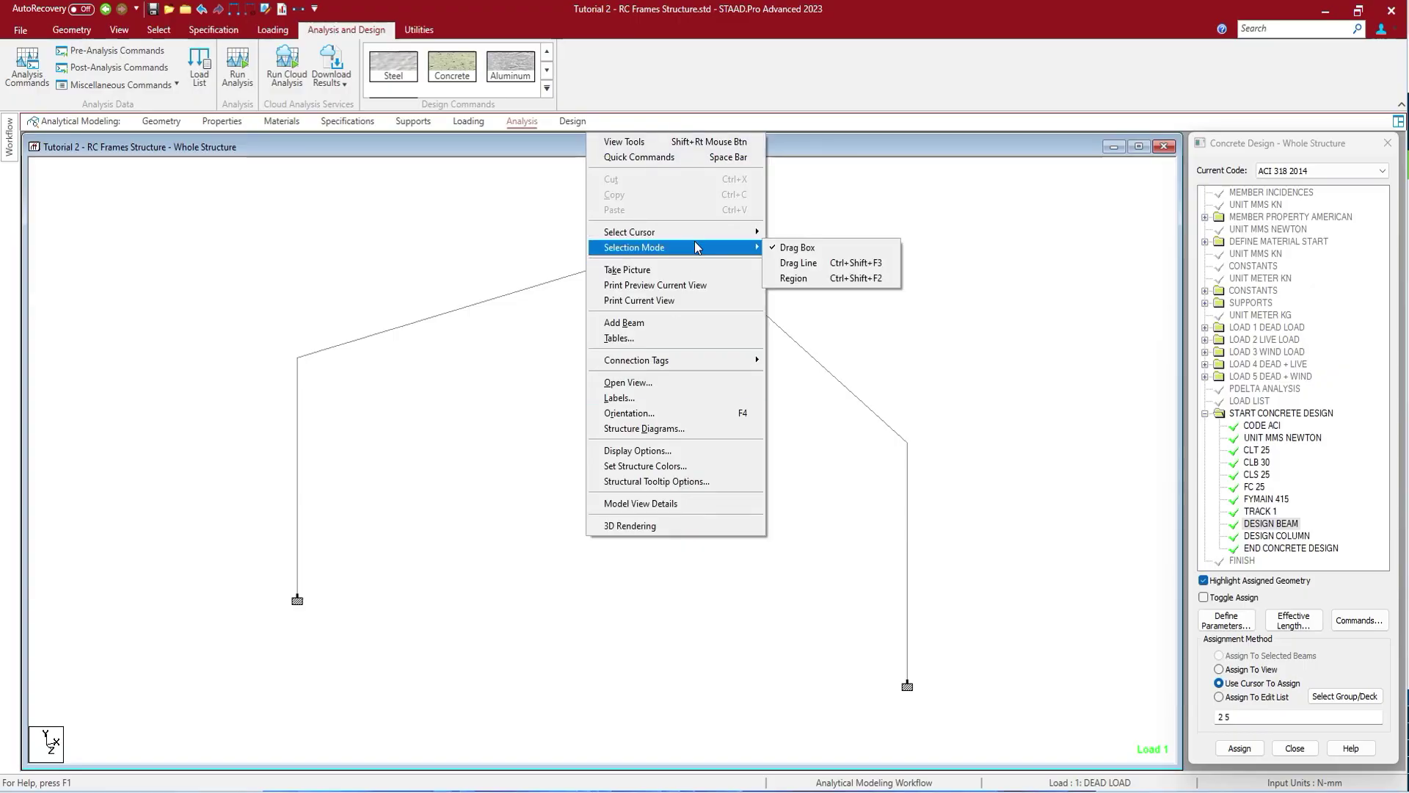
mouse_move(755, 236)
click(806, 232)
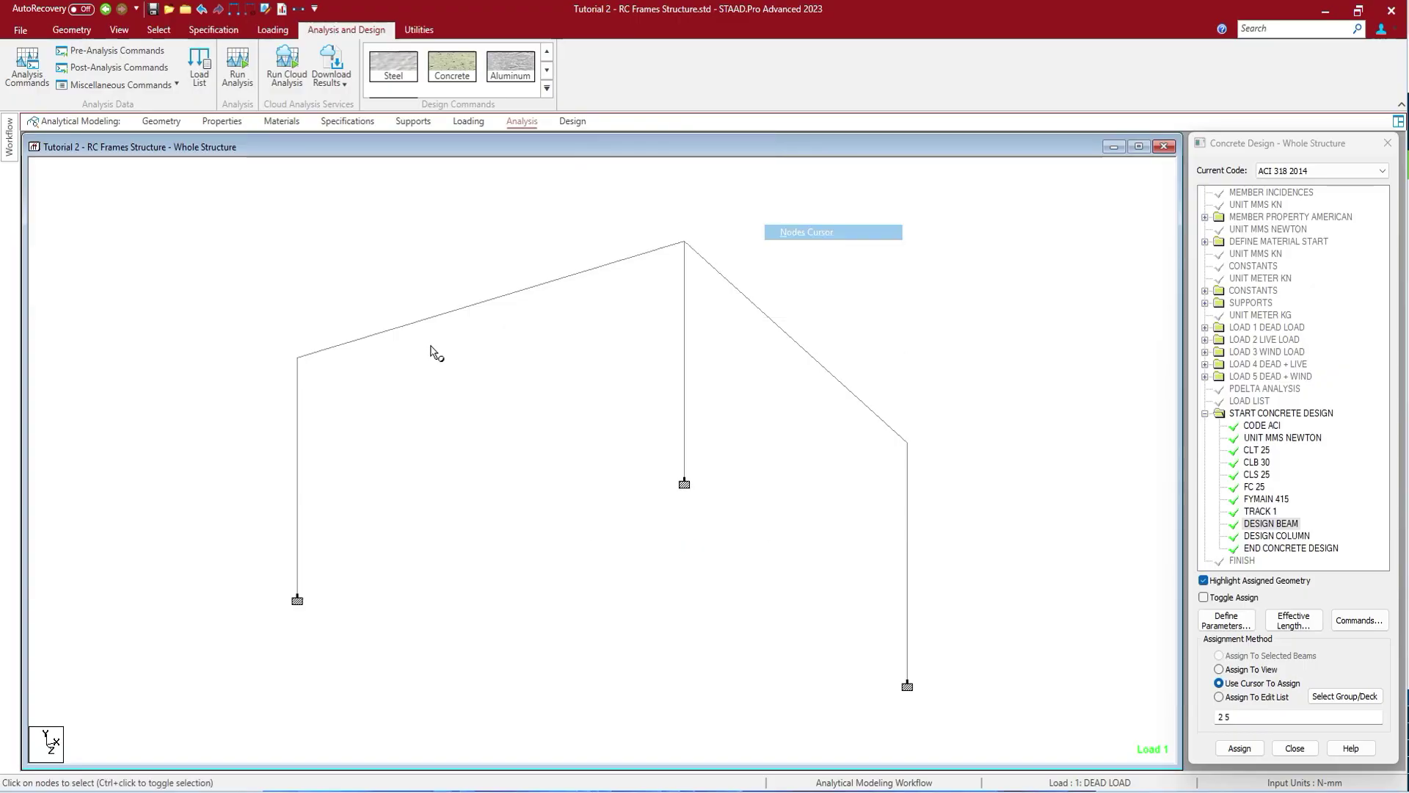
Step: Query node 2 at the upper end of the first column and view its displacements table for all five load cases
double_click(297, 358)
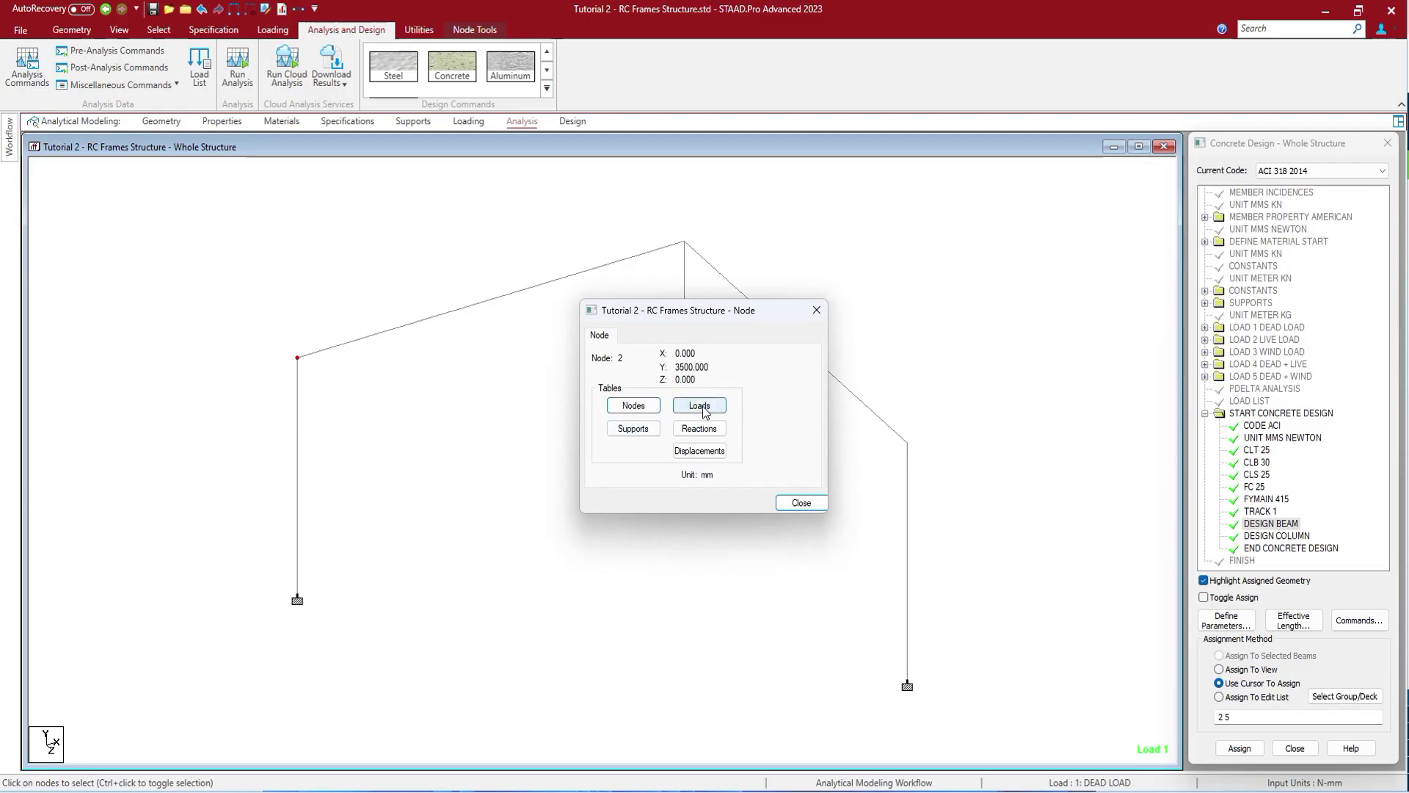
click(707, 452)
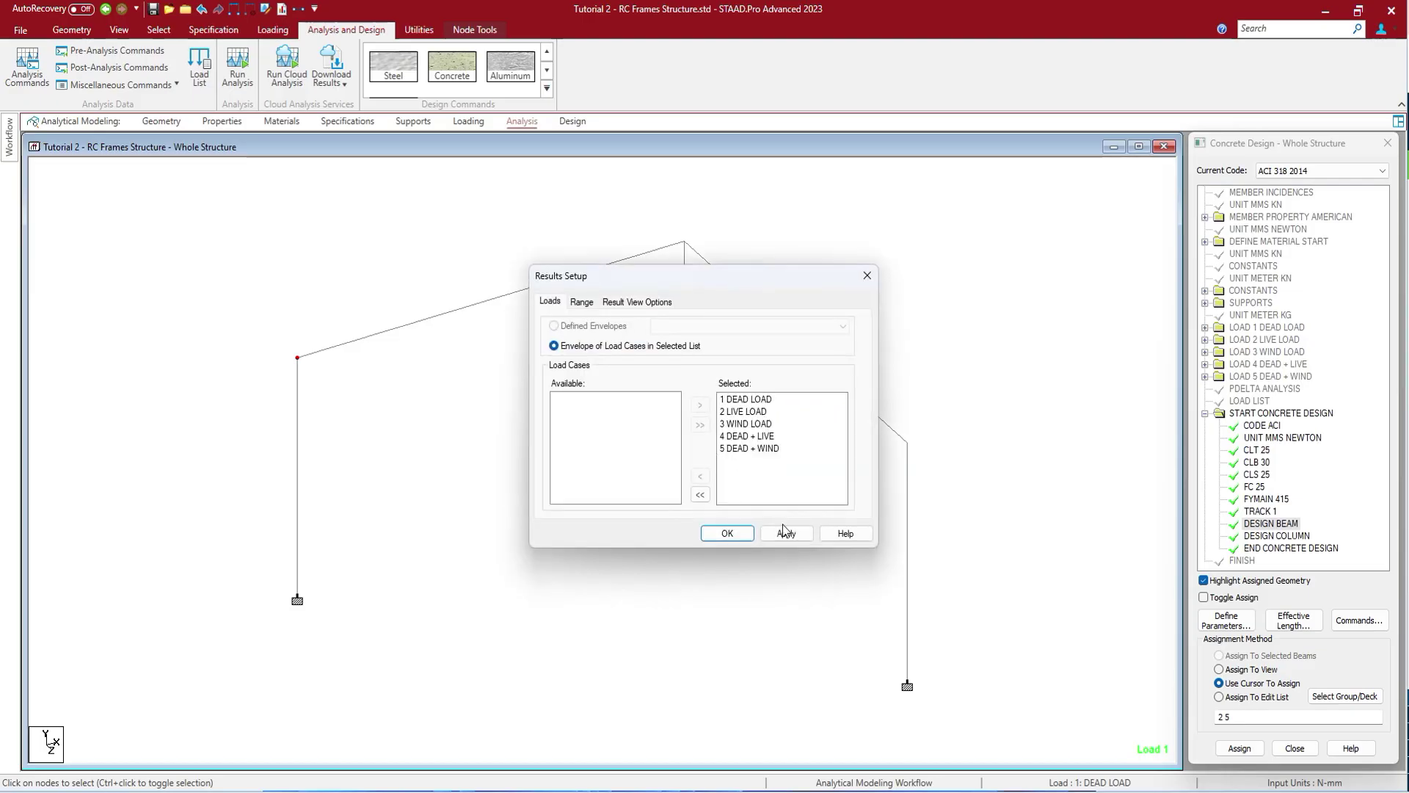
click(725, 532)
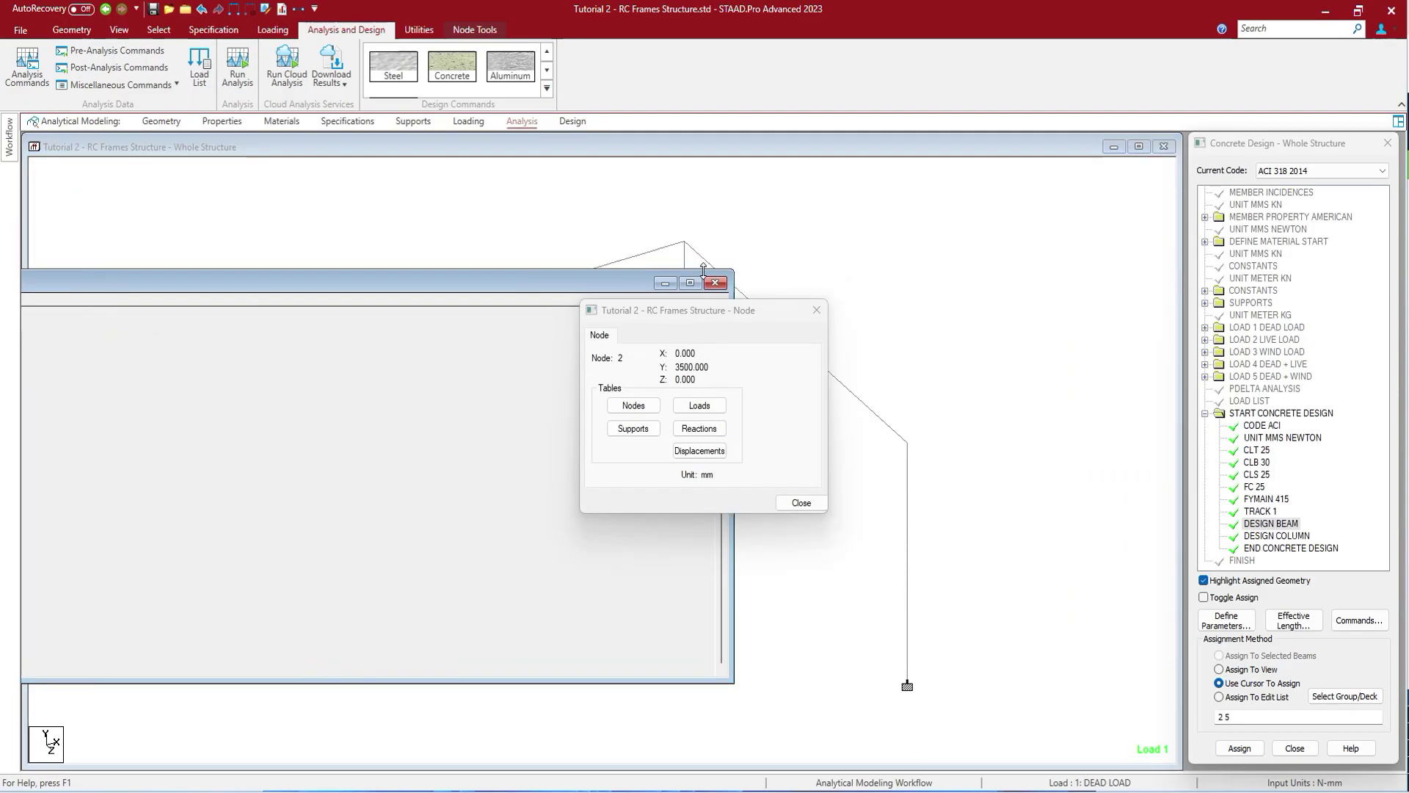
click(717, 284)
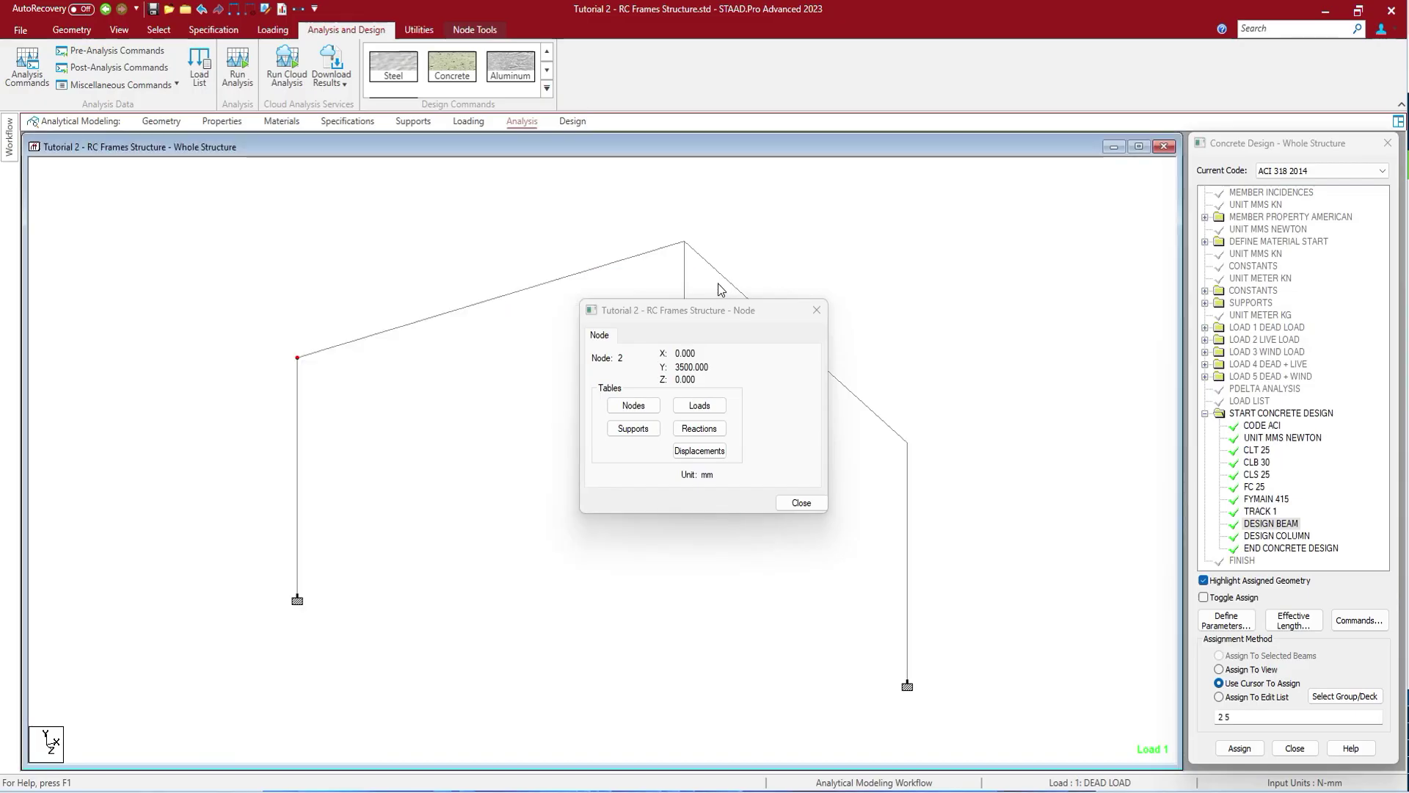
Step: View the reactions table and the loads table from the node 2 information, closing each one after viewing
click(699, 430)
drag(602, 231, 303, 279)
click(967, 273)
click(709, 408)
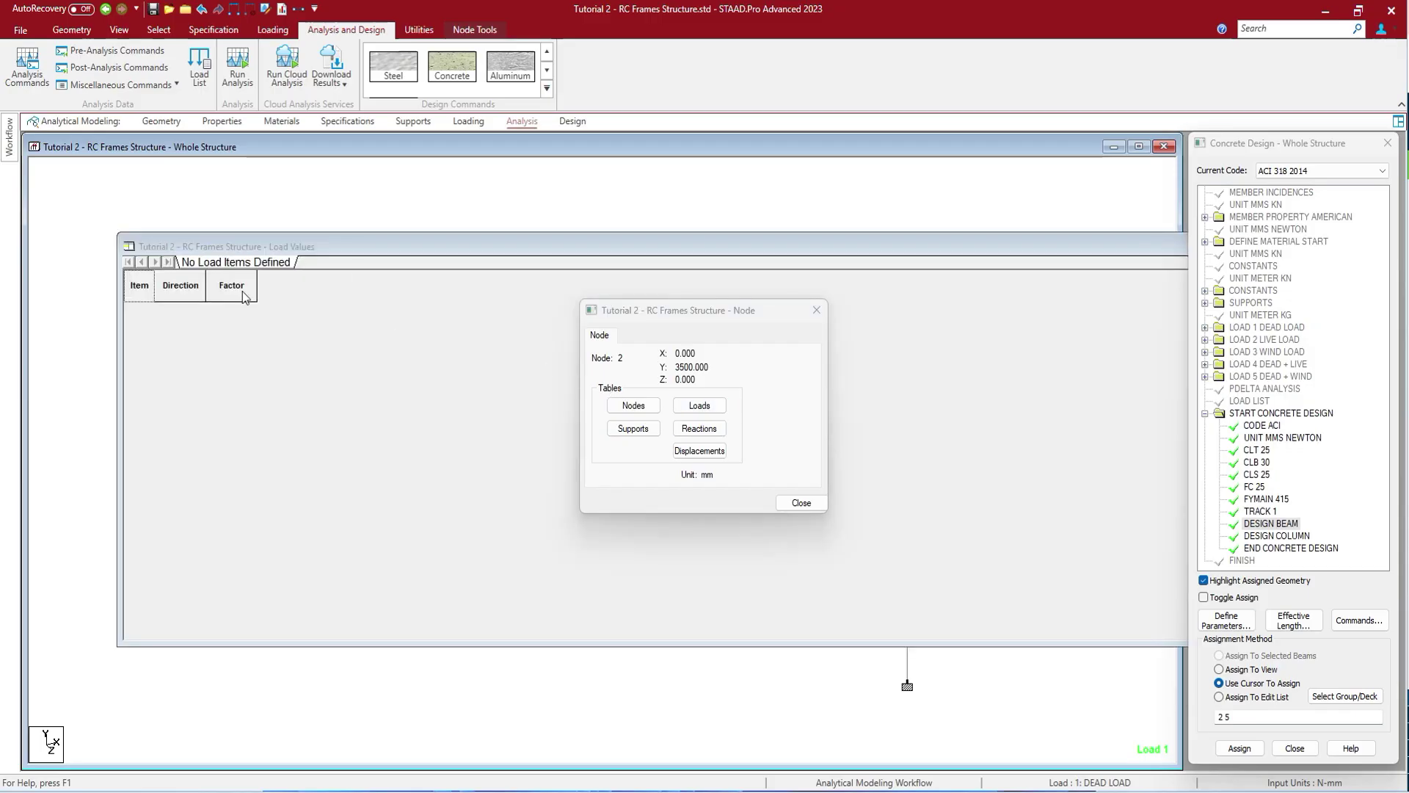
drag(685, 251, 418, 273)
click(1020, 268)
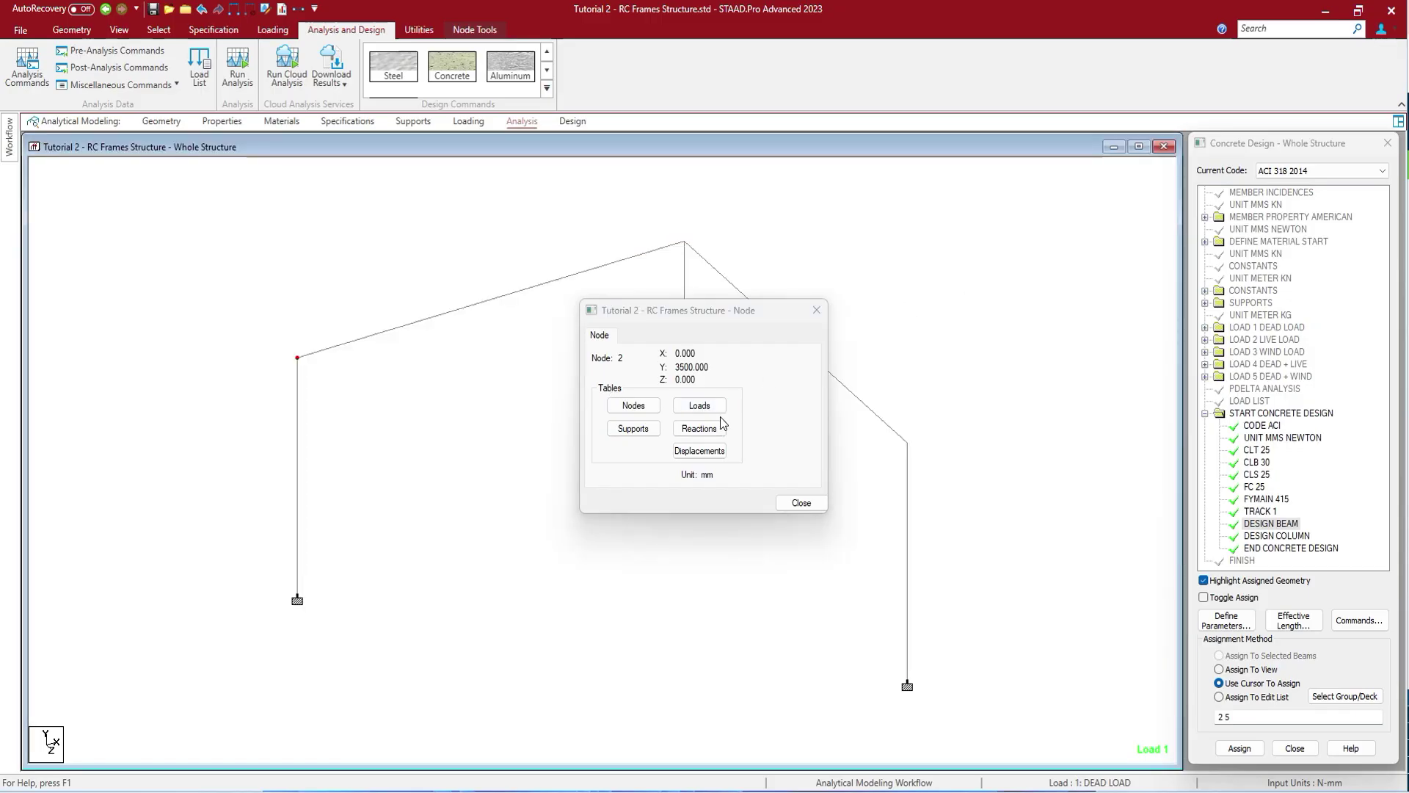
Step: View the supports table from the node 2 information, showing the full list and only the supported nodes
click(632, 427)
click(218, 354)
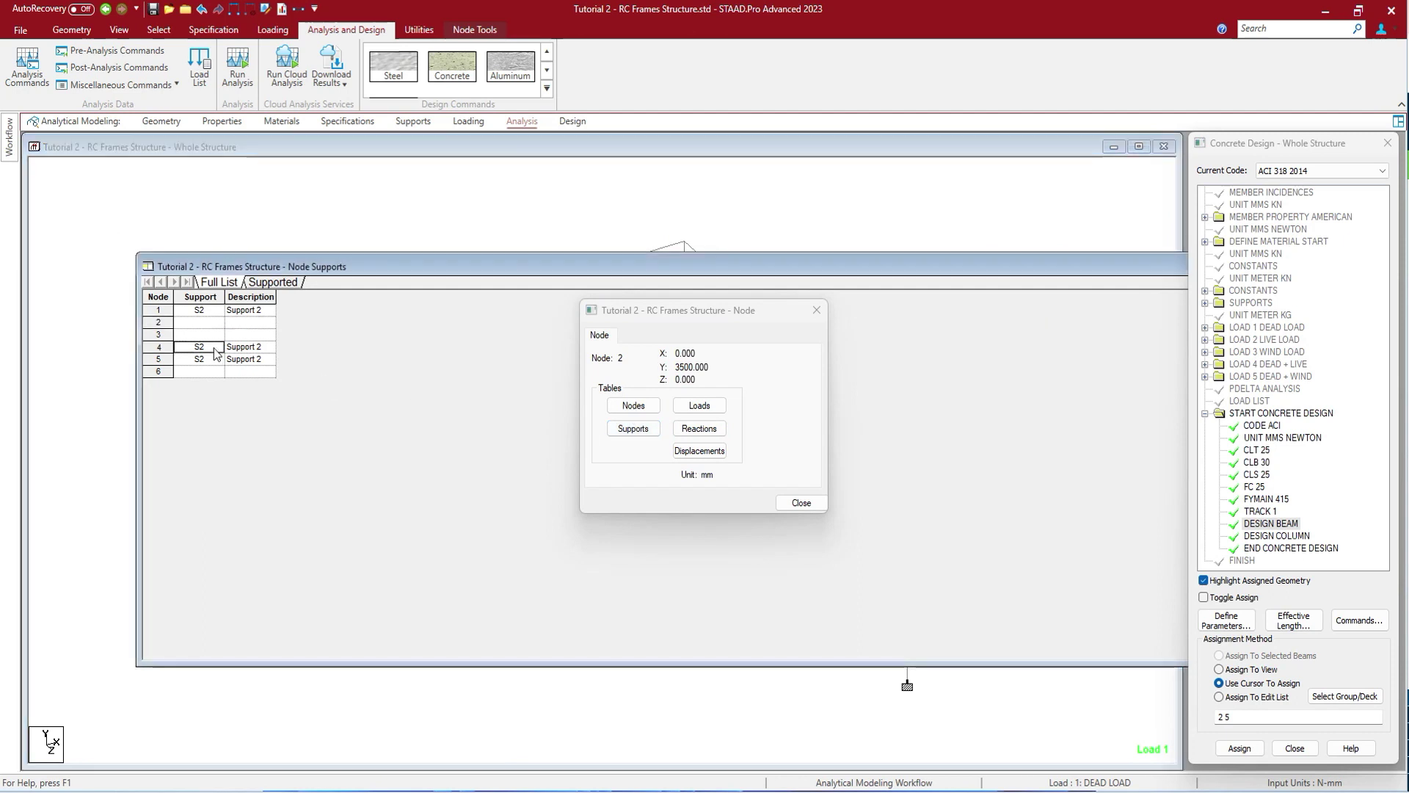
click(273, 282)
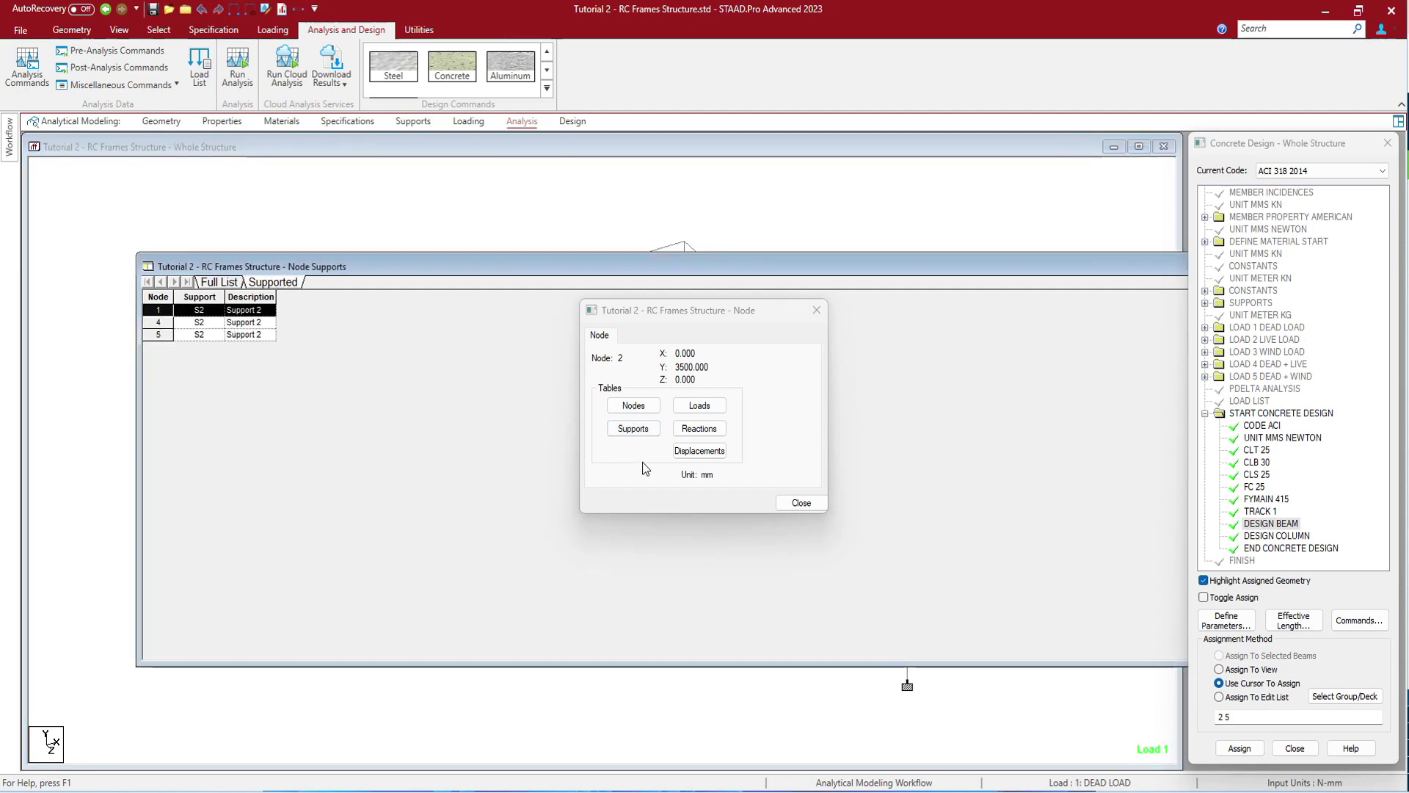
Step: Set node 2's Y coordinate to 4500 mm in the nodes table and accept deleting all the result files
click(632, 405)
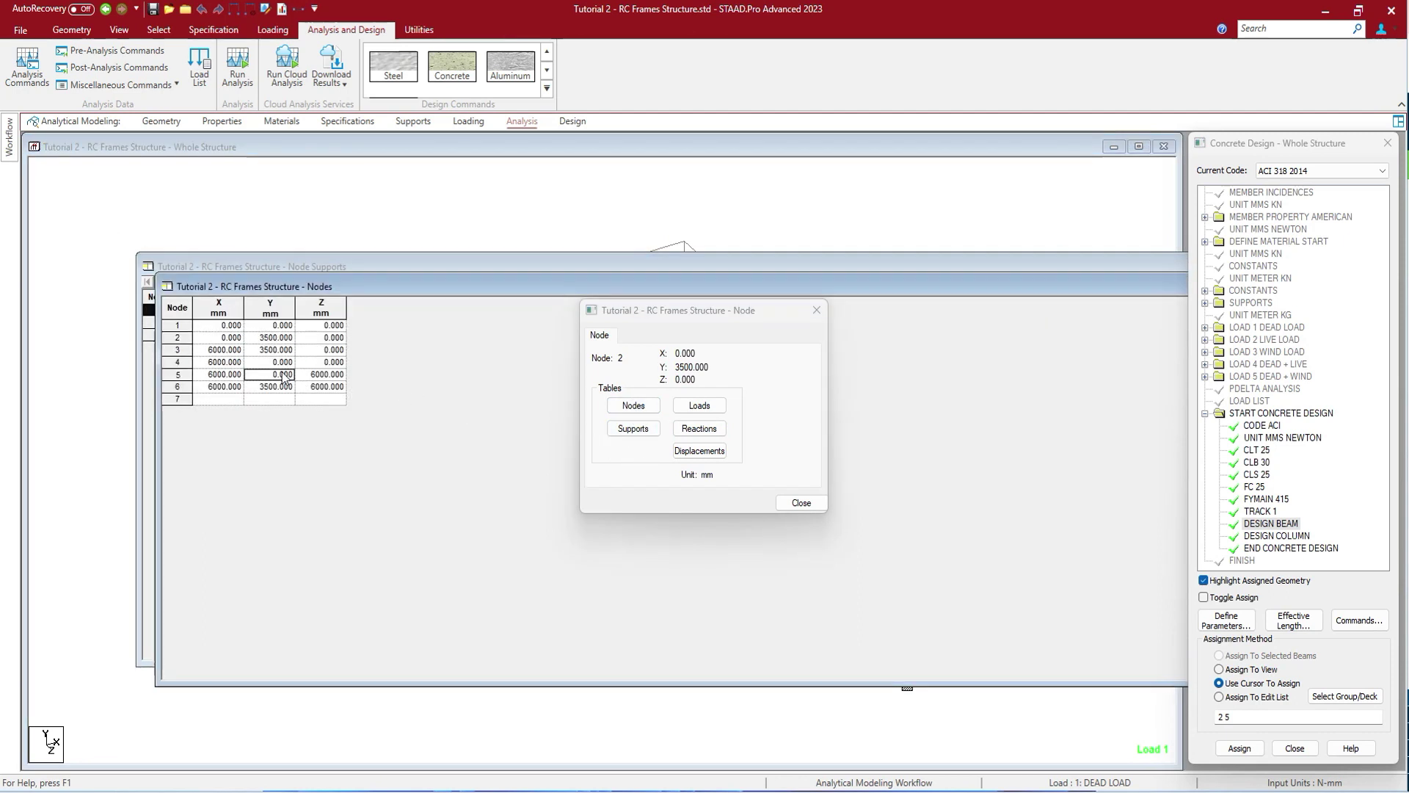
double_click(276, 337)
text(45)
key(Return)
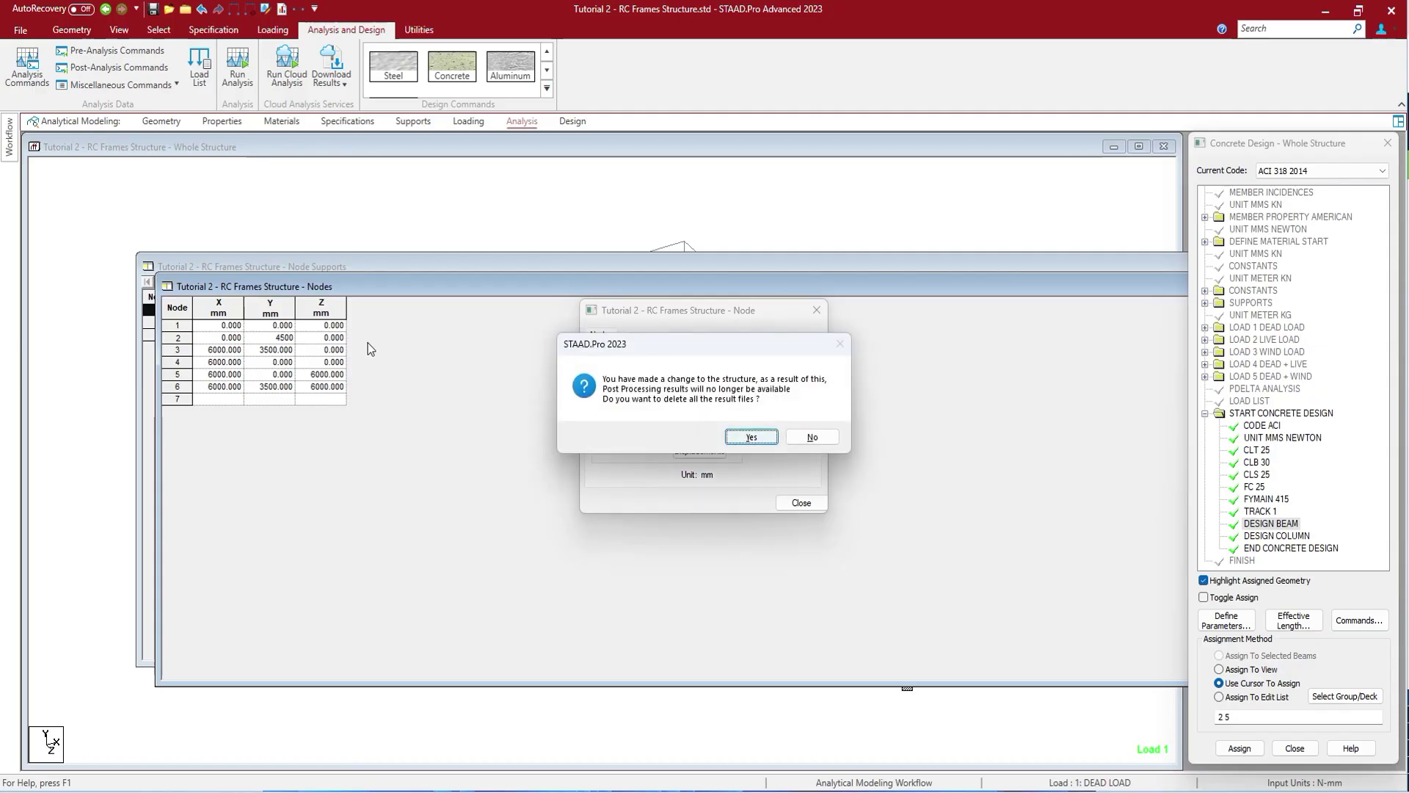
click(745, 436)
Step: Close the node 2 information and the open supports and nodes tables to return to the structure view
click(799, 501)
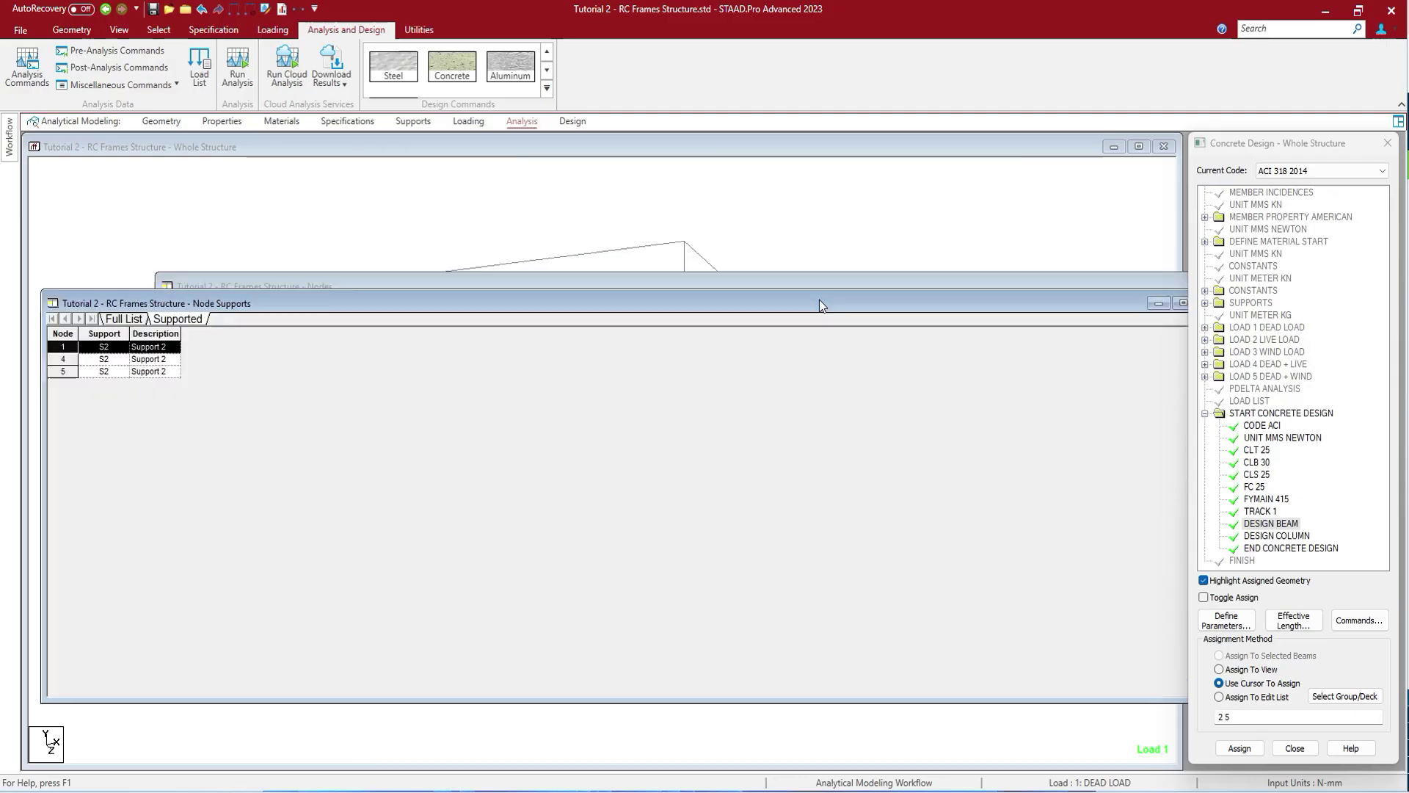
click(782, 336)
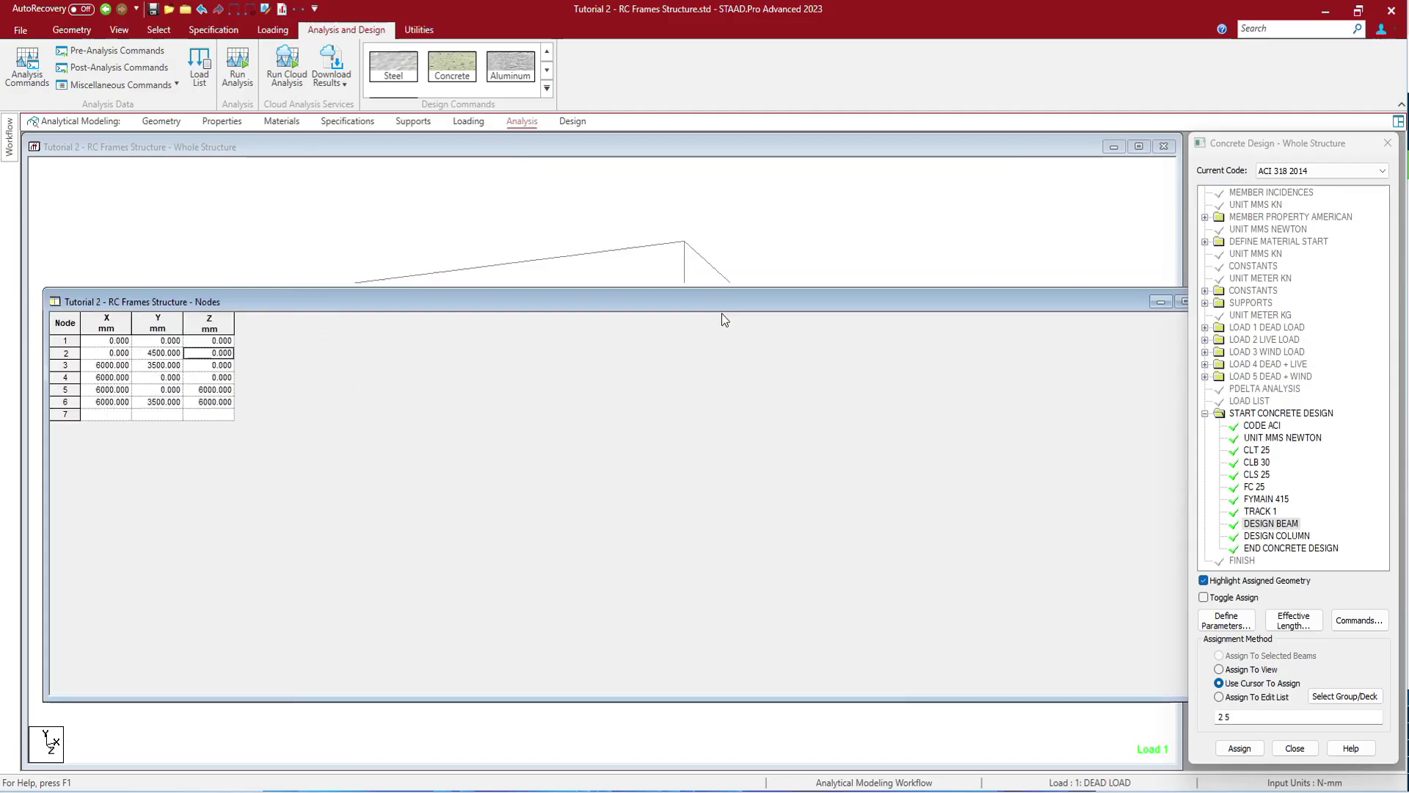
click(950, 324)
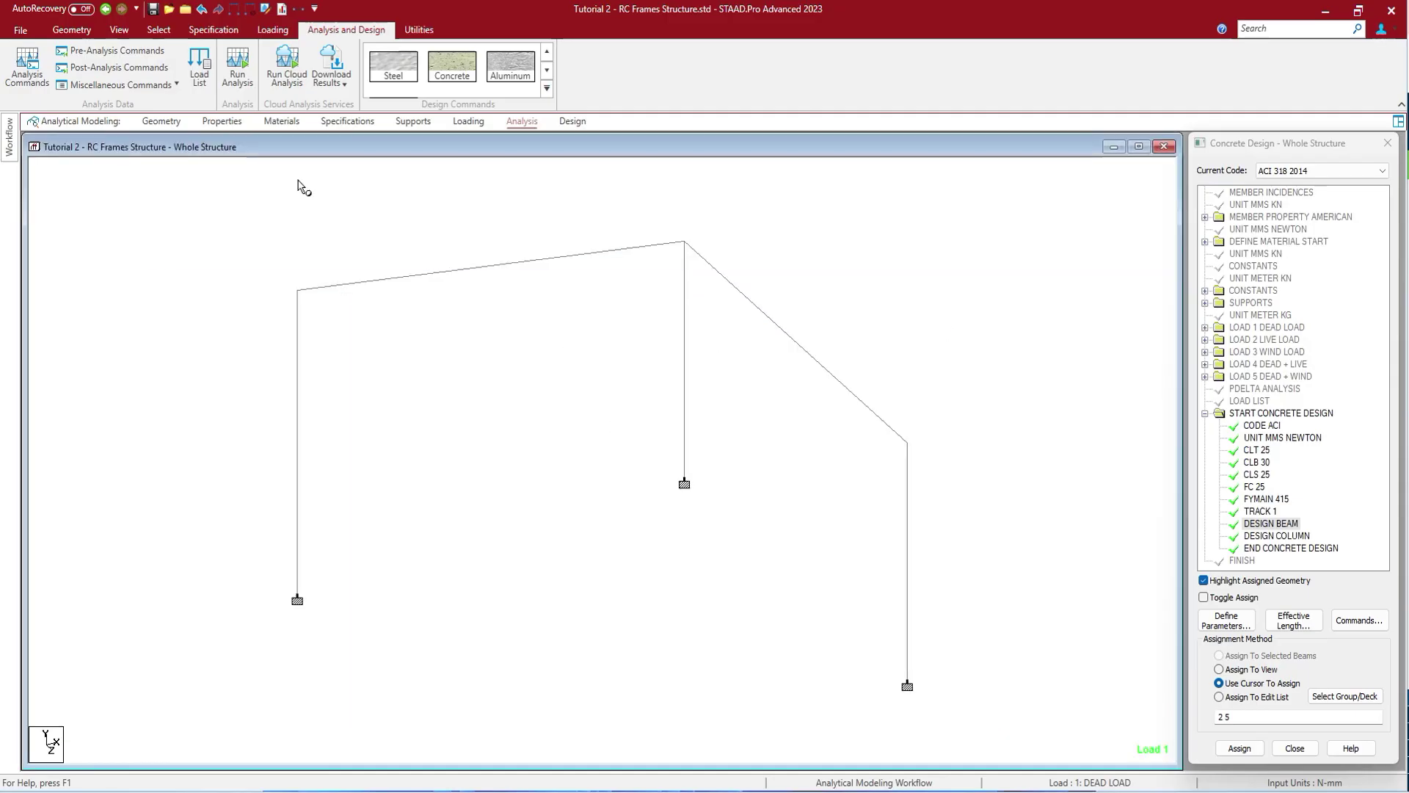
Step: Examine the modified frame in the X-Y elevation view, with node 2 selected, and return to the isometric view
click(119, 29)
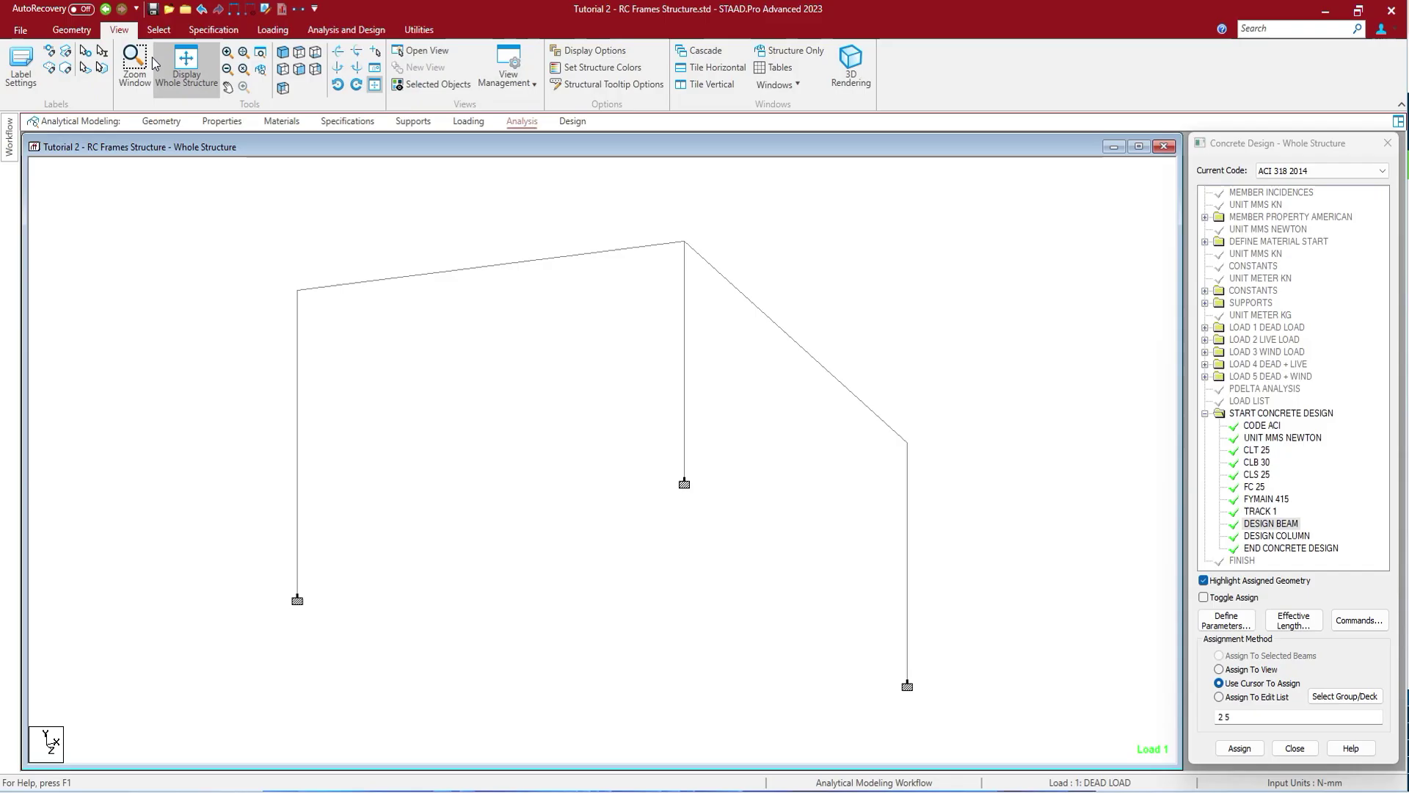
click(299, 68)
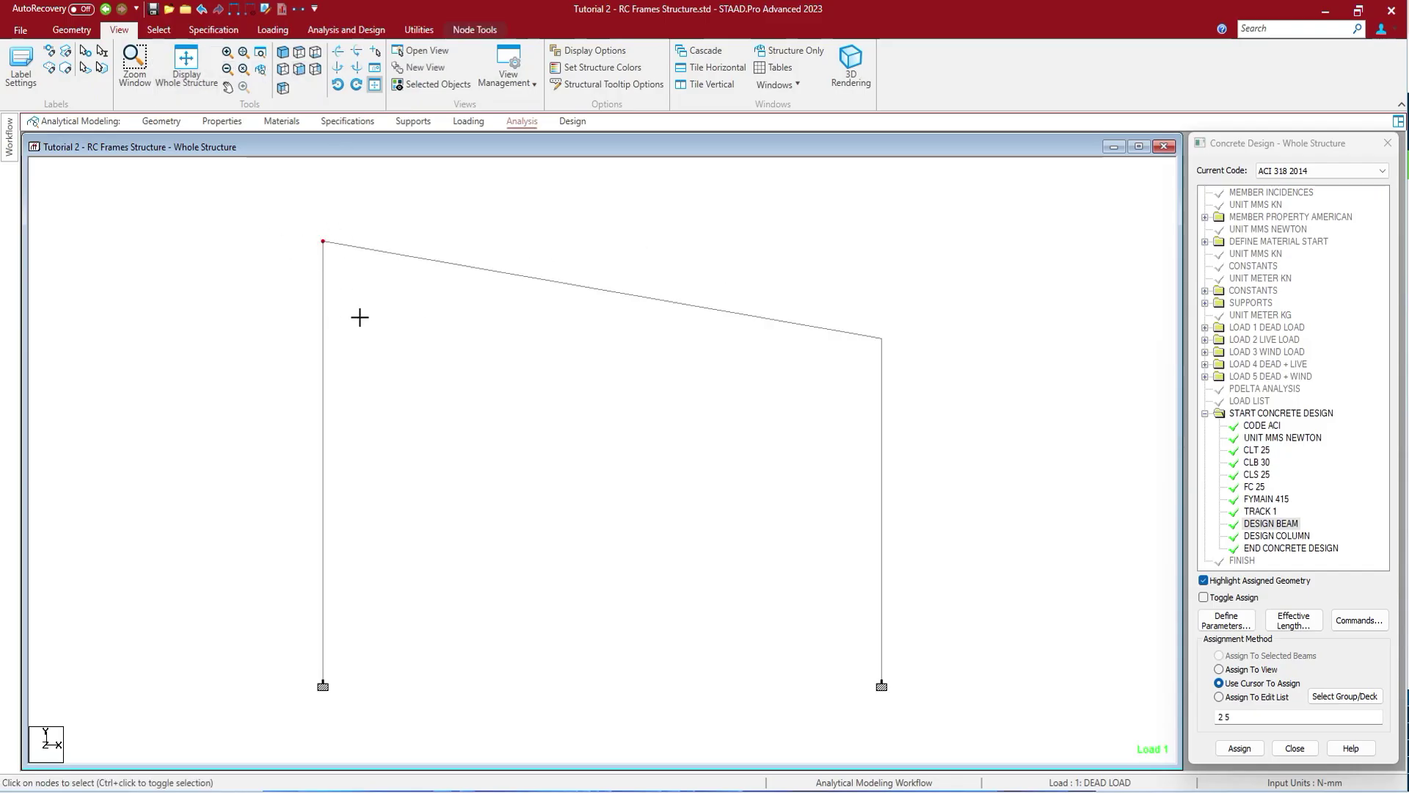
click(186, 70)
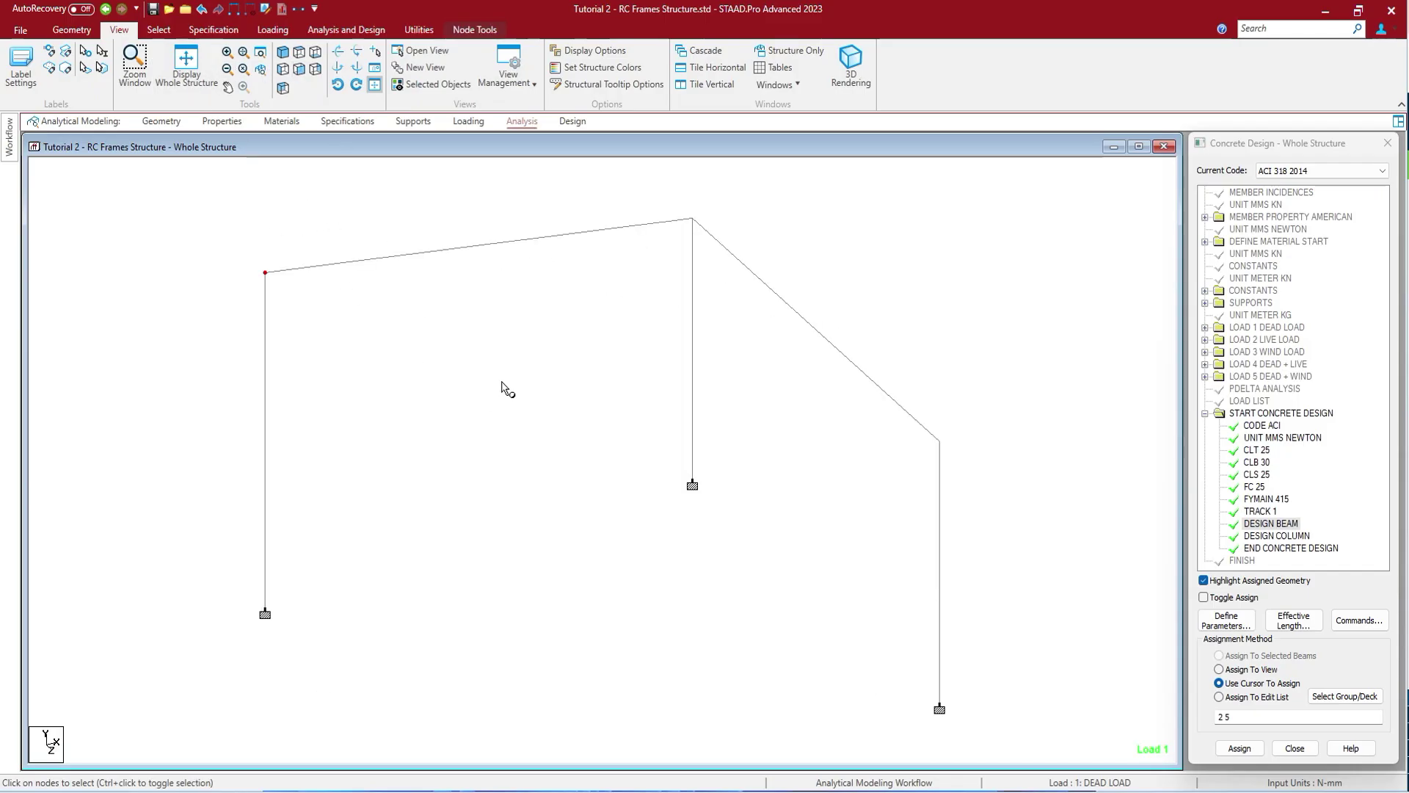